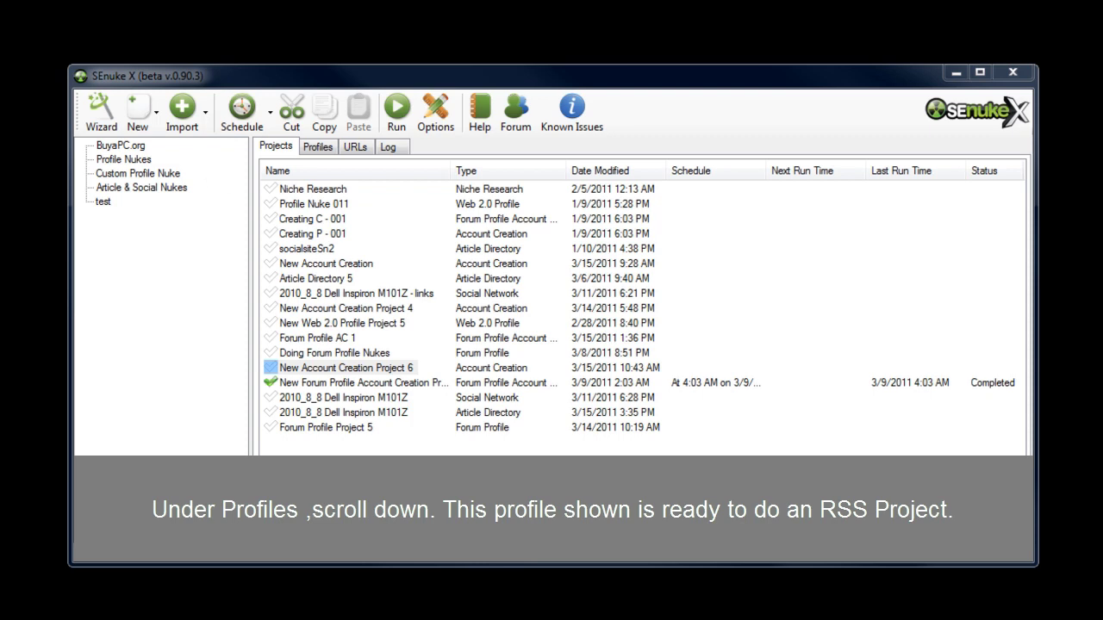
Step: Open the accounts of the V 001 profile and sort them by Module
{"action": "left_click", "coordinate": [317, 147]}
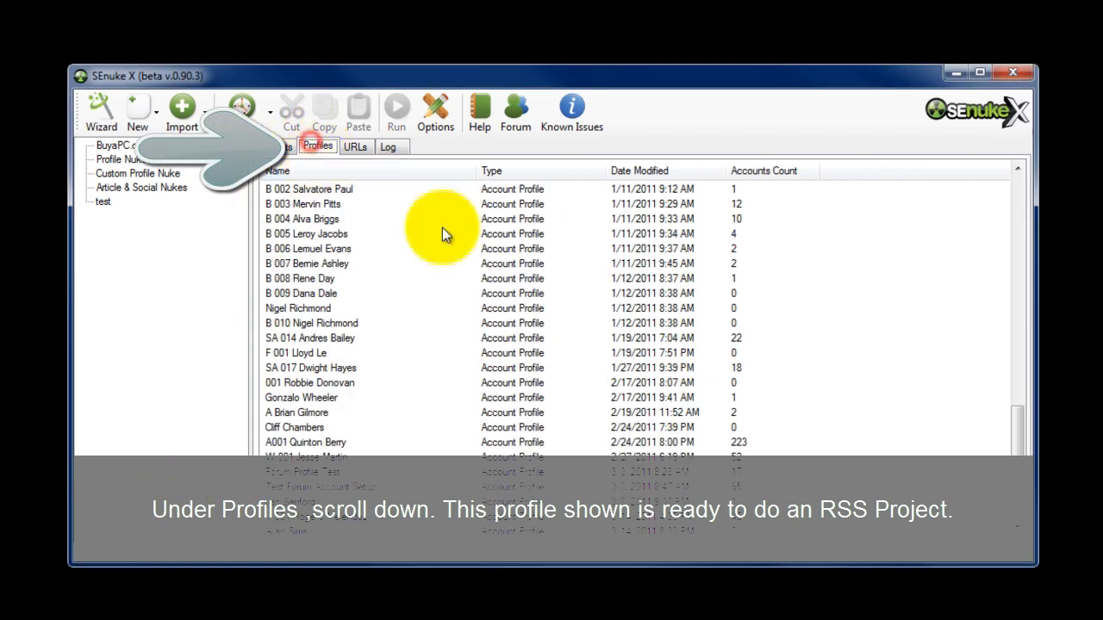
{"action": "left_click", "coordinate": [1017, 526]}
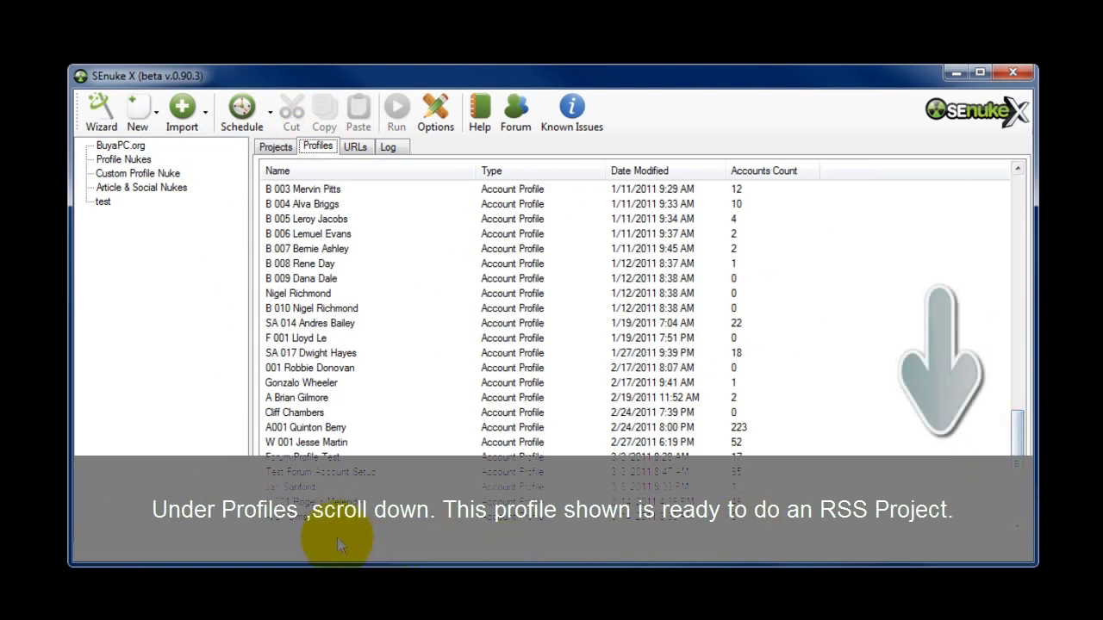
{"action": "double_click", "coordinate": [310, 503]}
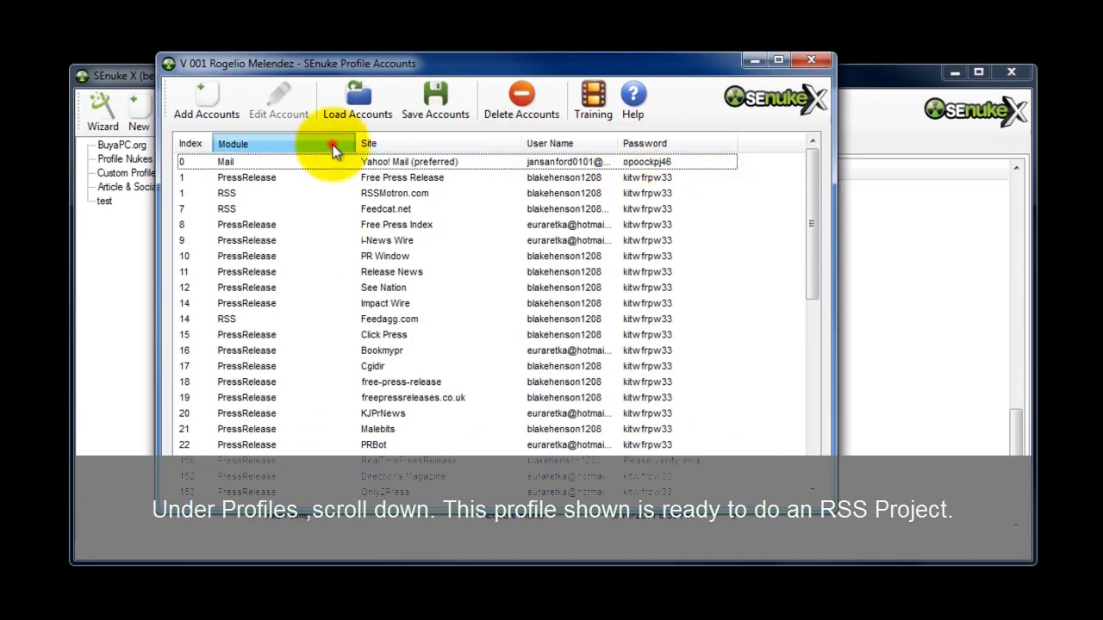
{"action": "left_click", "coordinate": [334, 149]}
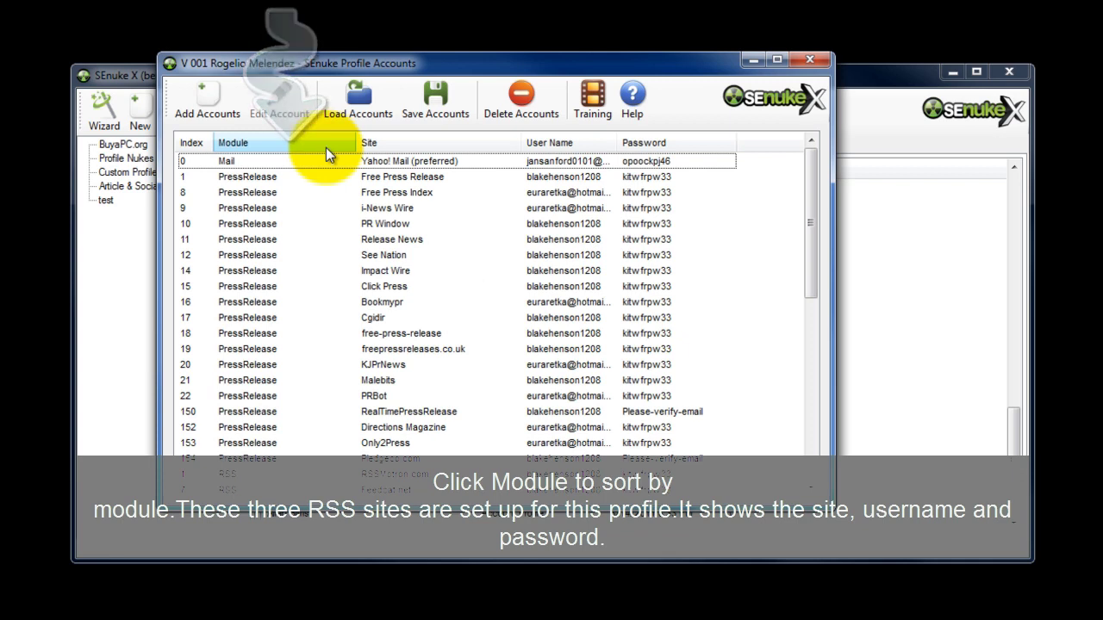
Step: Review the RSS accounts for RSSMotron.com, Feedcat.net and Feedagg.com, and close the profile accounts window
{"action": "left_click_drag", "start_coordinate": [804, 278], "coordinate": [810, 319]}
{"action": "left_click", "coordinate": [239, 380]}
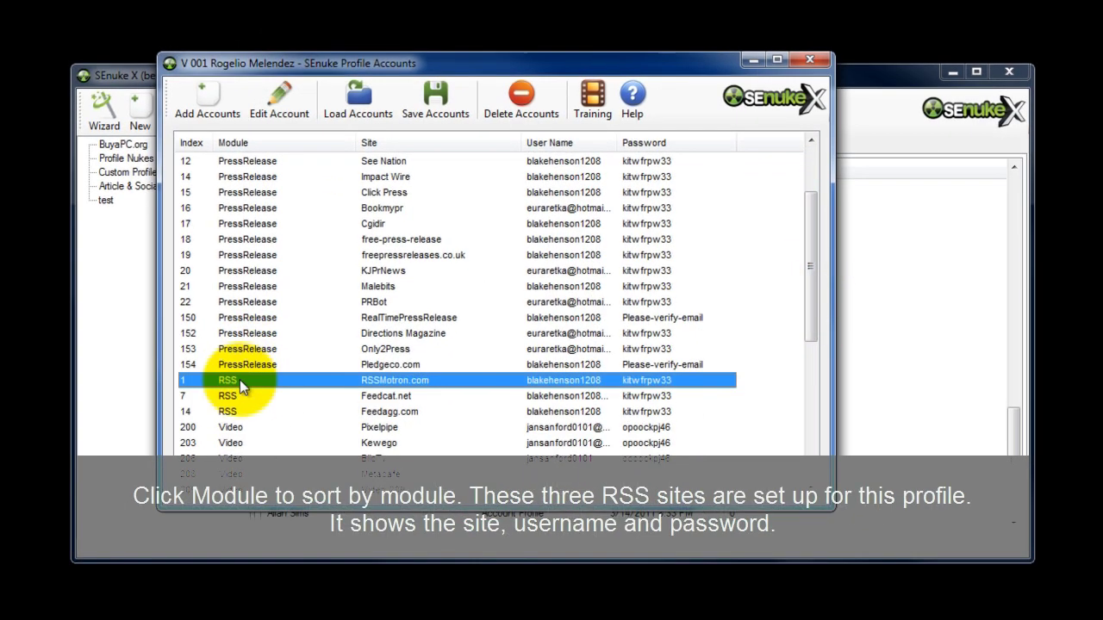
{"action": "left_click", "coordinate": [249, 395]}
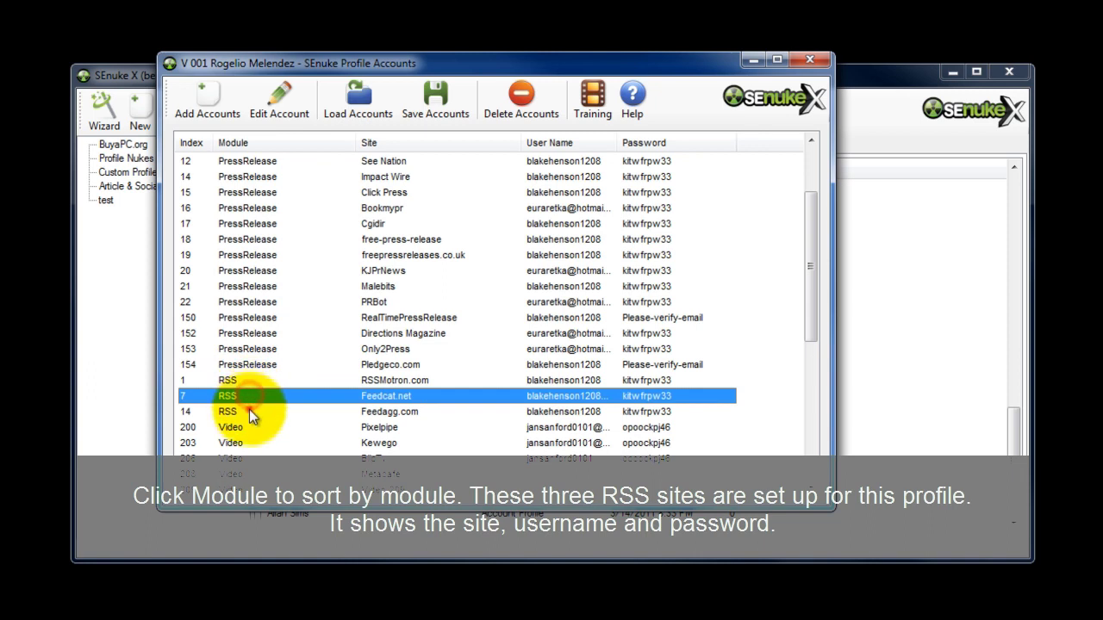
{"action": "left_click", "coordinate": [249, 410]}
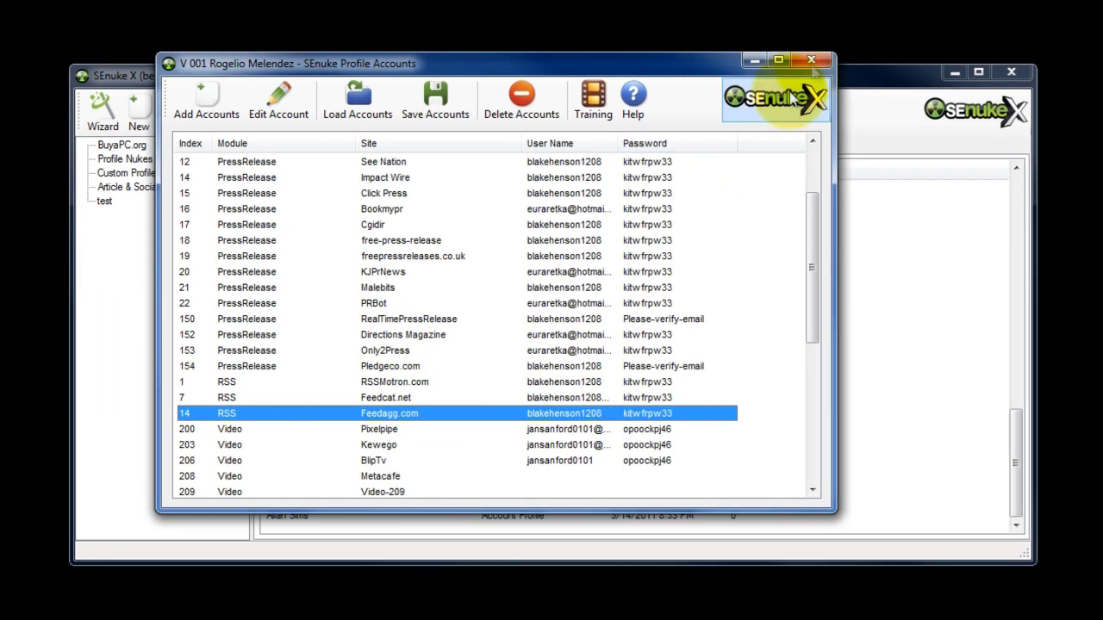
{"action": "left_click", "coordinate": [810, 60]}
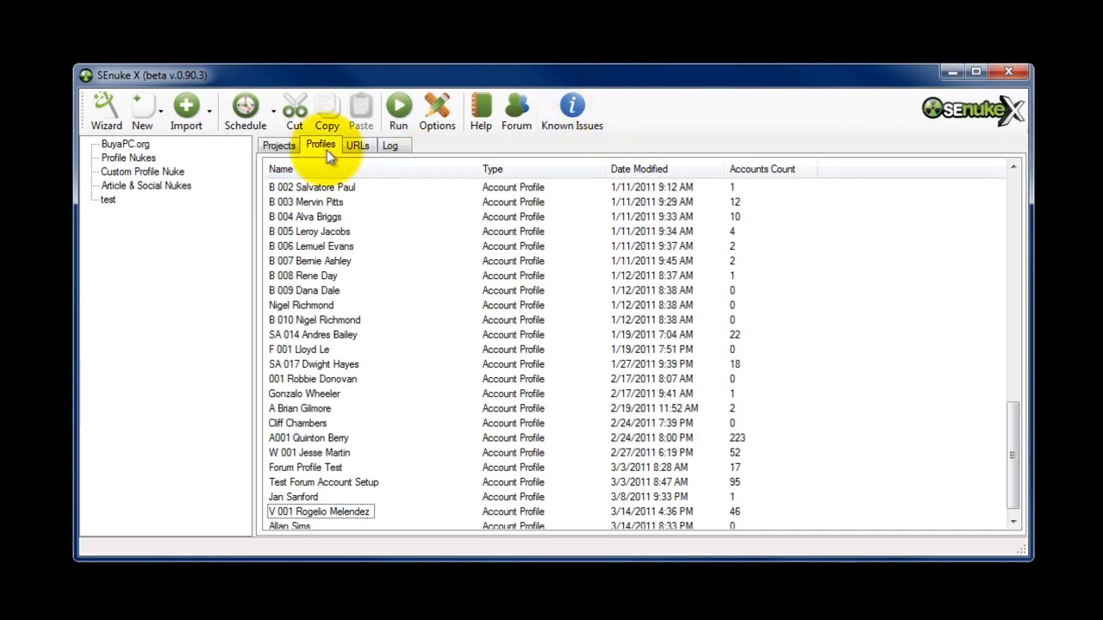
Step: Create a new RSS project named "RSS Project 5" among the projects and open it
{"action": "left_click", "coordinate": [284, 146]}
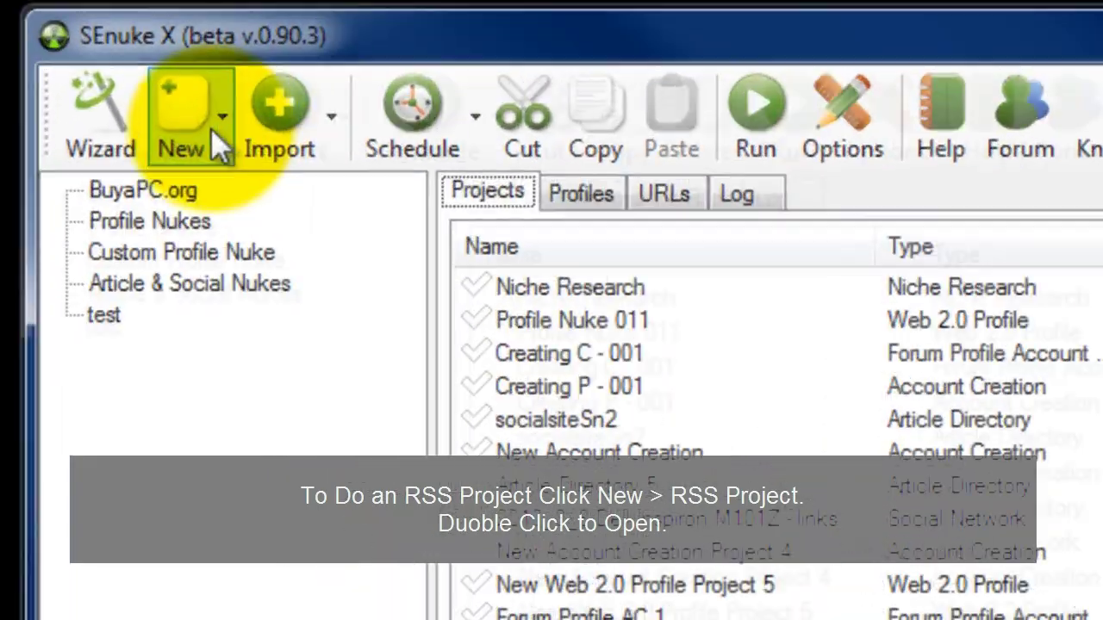
{"action": "left_click", "coordinate": [157, 116]}
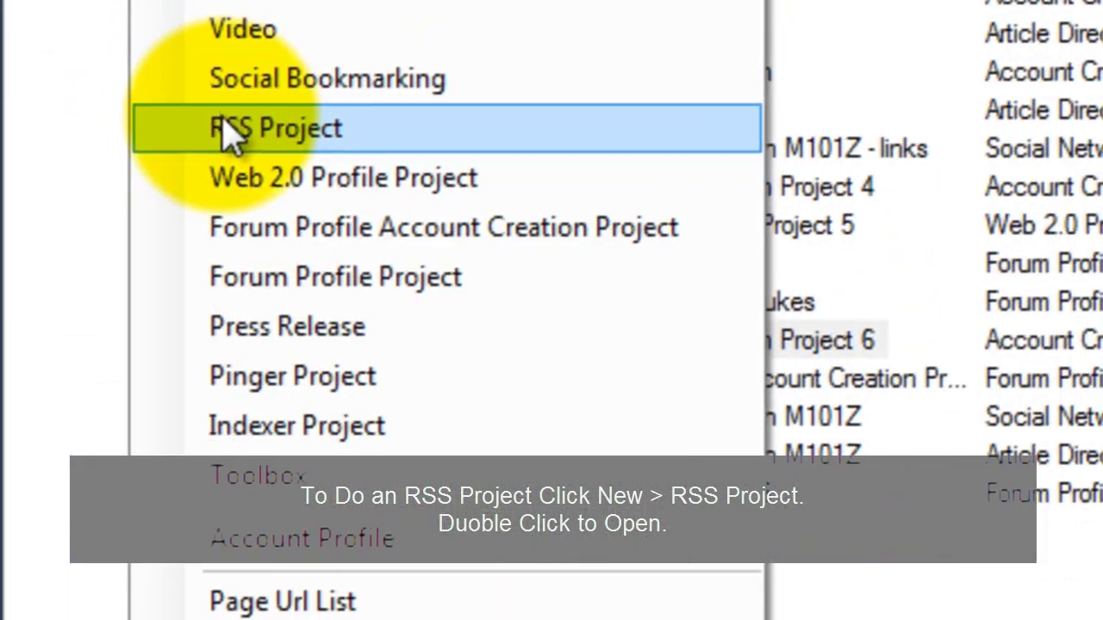
{"action": "left_click", "coordinate": [246, 563]}
{"action": "type", "text": "RSS Project 5"}
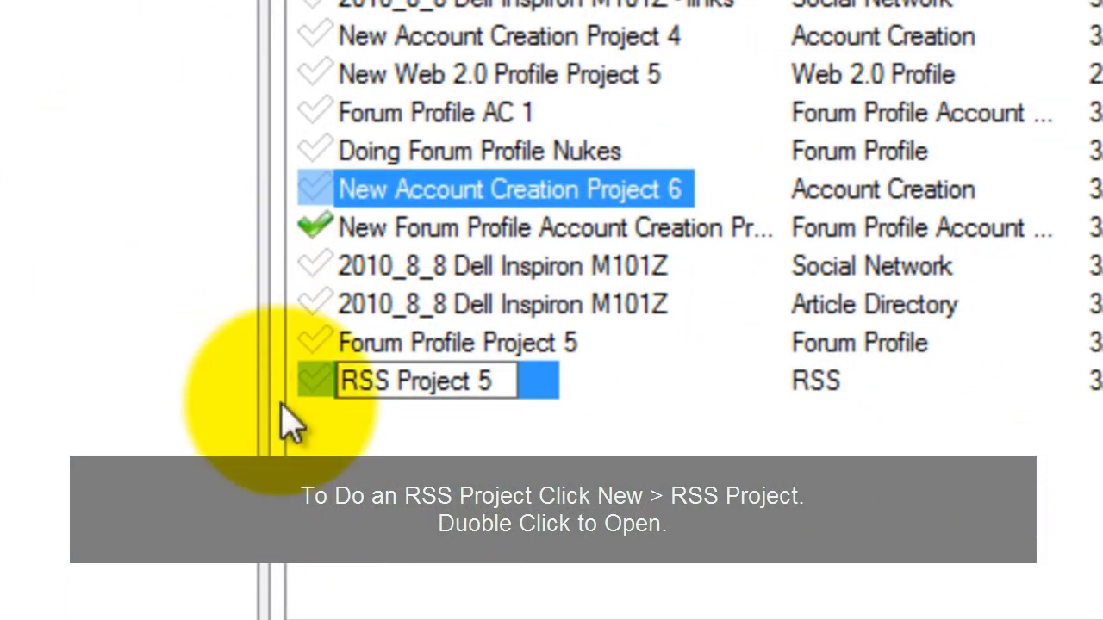
{"action": "left_click", "coordinate": [499, 580]}
{"action": "double_click", "coordinate": [414, 392]}
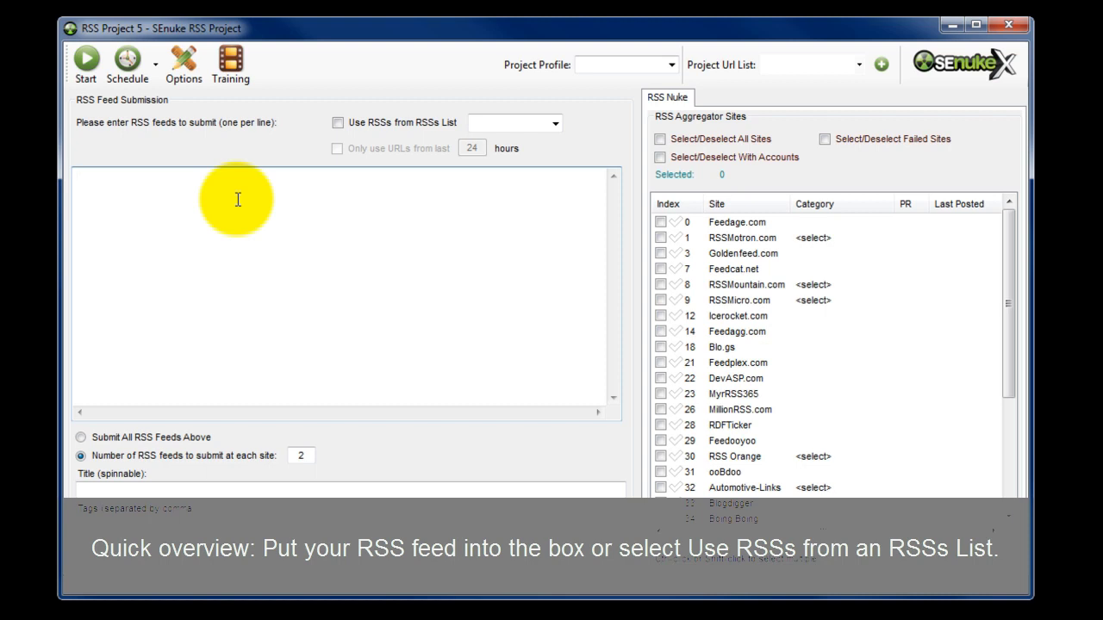
{"action": "left_click", "coordinate": [337, 122]}
{"action": "left_click", "coordinate": [556, 123]}
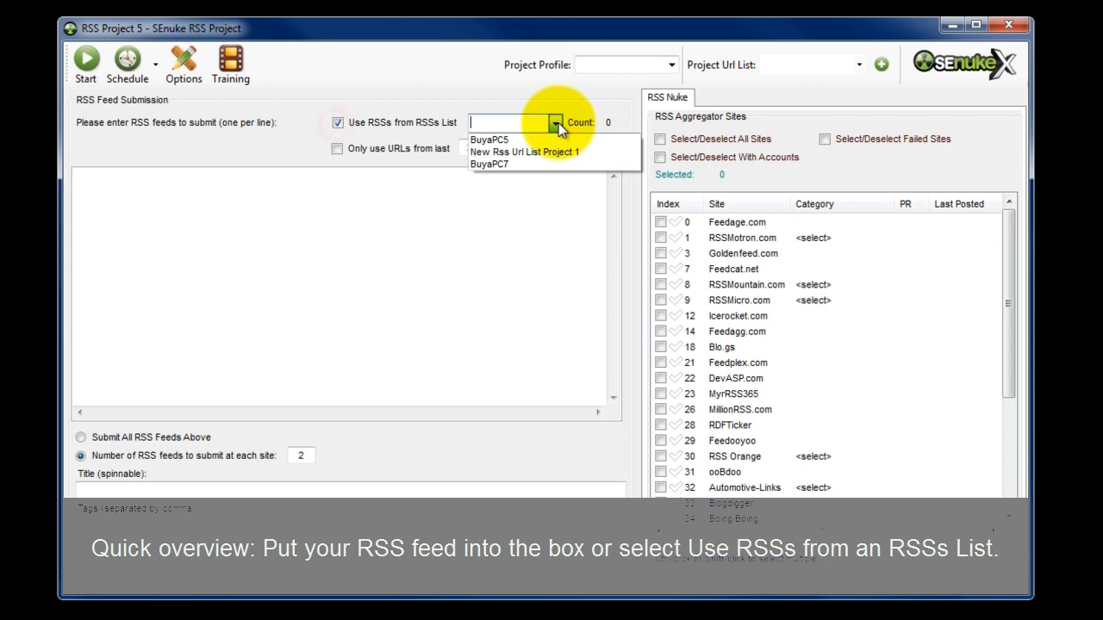
{"action": "left_click", "coordinate": [339, 122]}
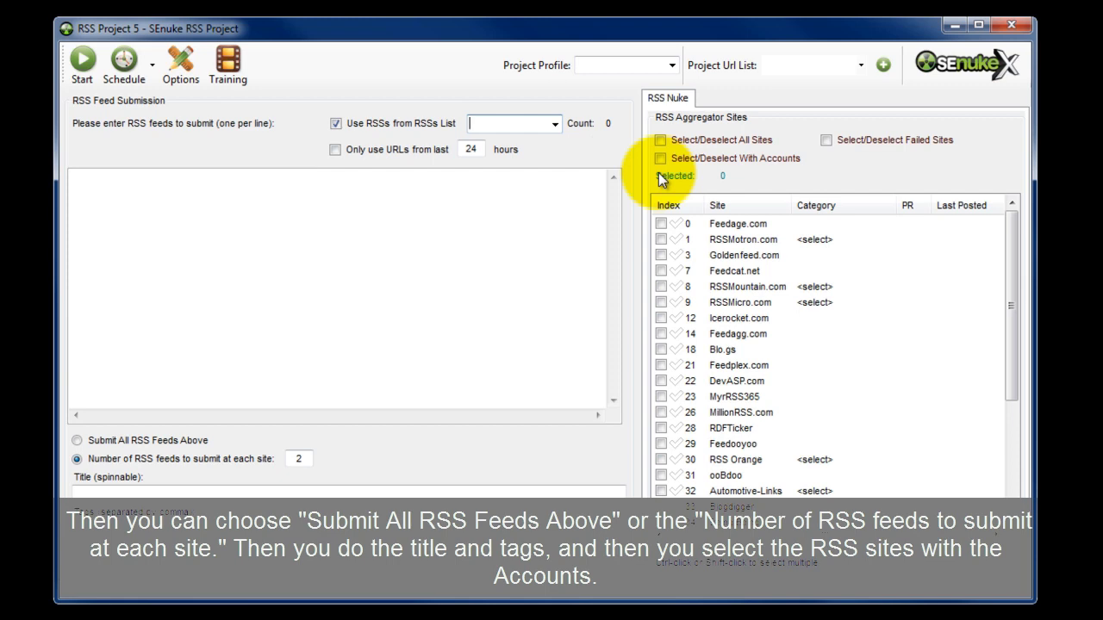
{"action": "left_click", "coordinate": [336, 124]}
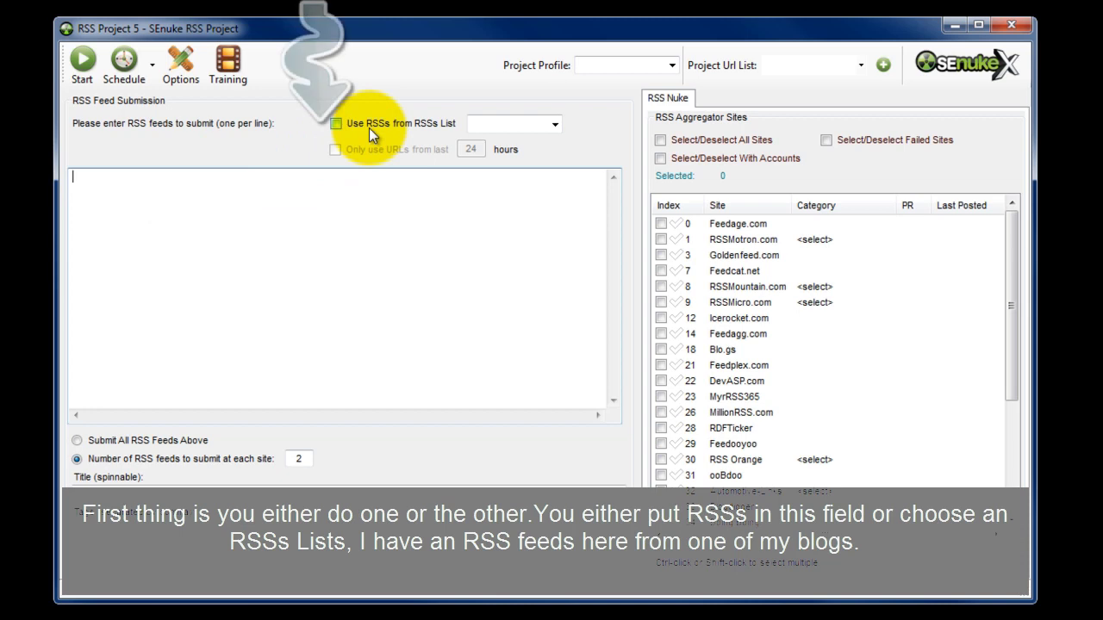
{"action": "left_click", "coordinate": [197, 214]}
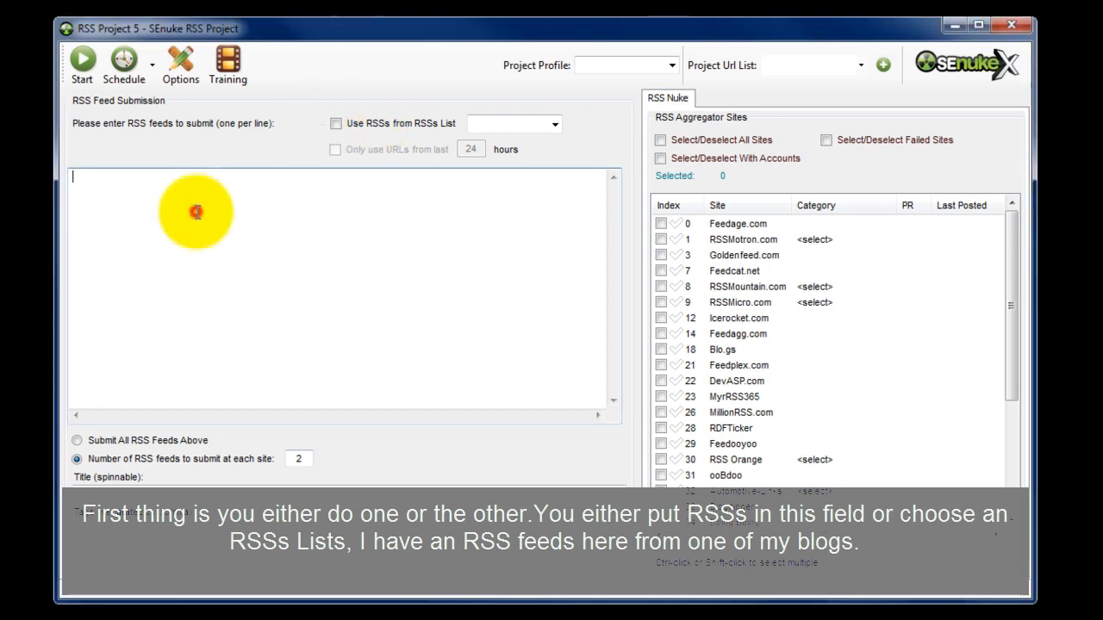
{"action": "type", "text": "http://feeds.feedburner.com/buyfashion"}
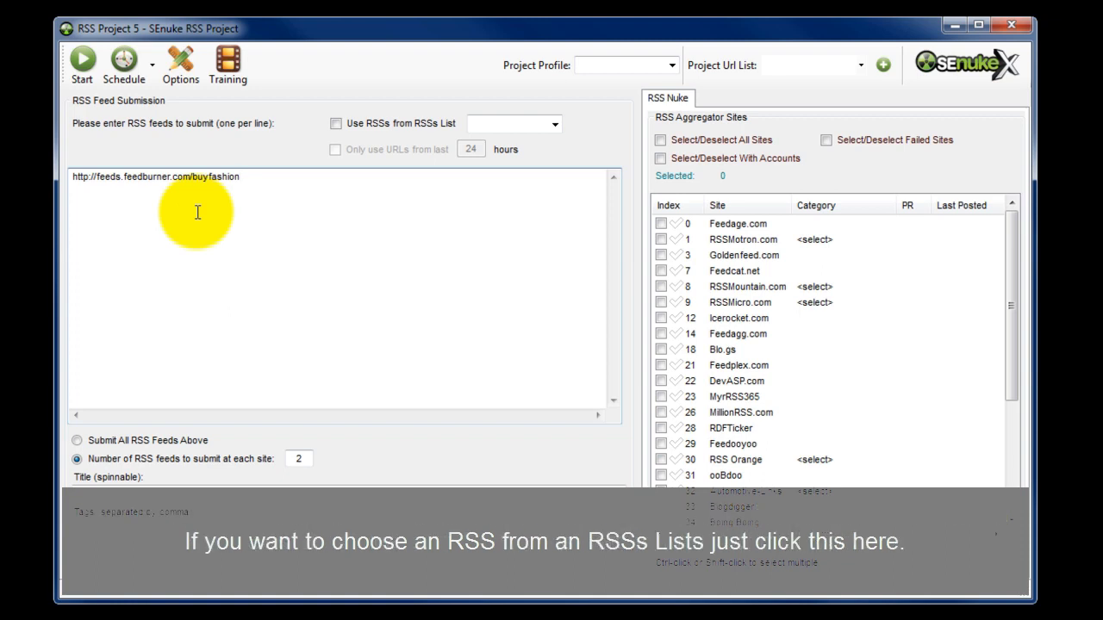
Step: Try using the BuyaPC5 RSS list as the feed source, and switch that option back off
{"action": "left_click", "coordinate": [335, 123]}
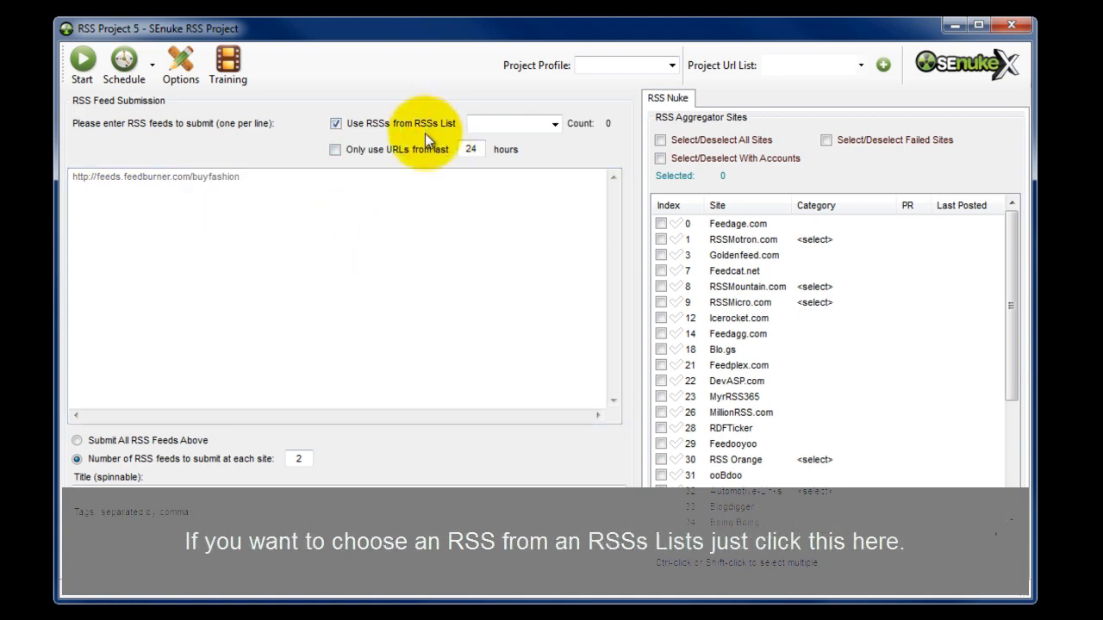
{"action": "left_click", "coordinate": [554, 125]}
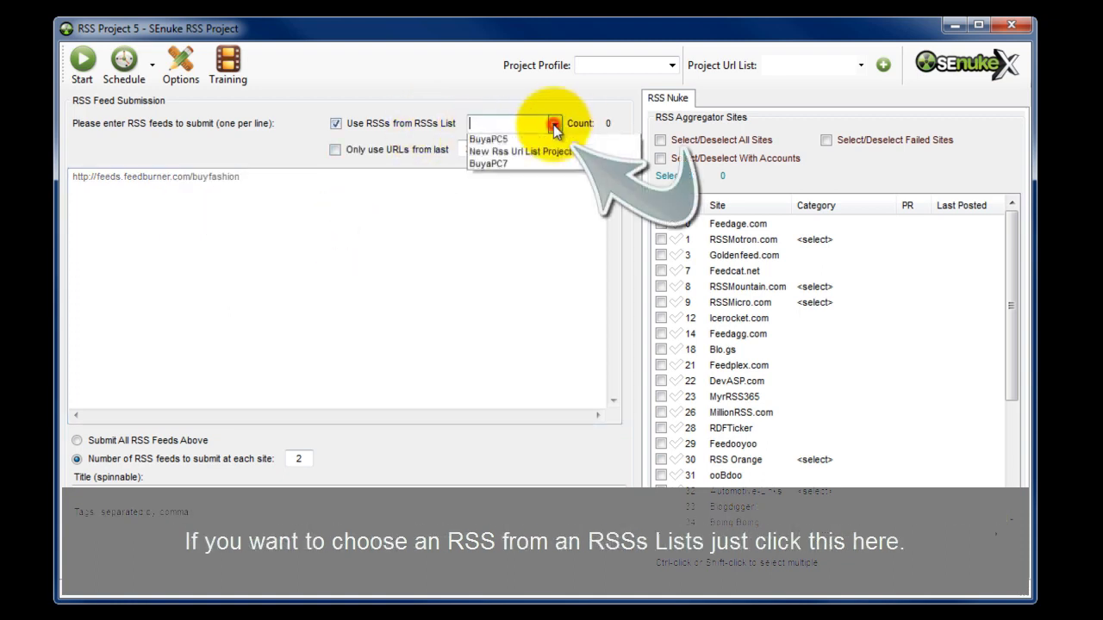
{"action": "left_click", "coordinate": [539, 138]}
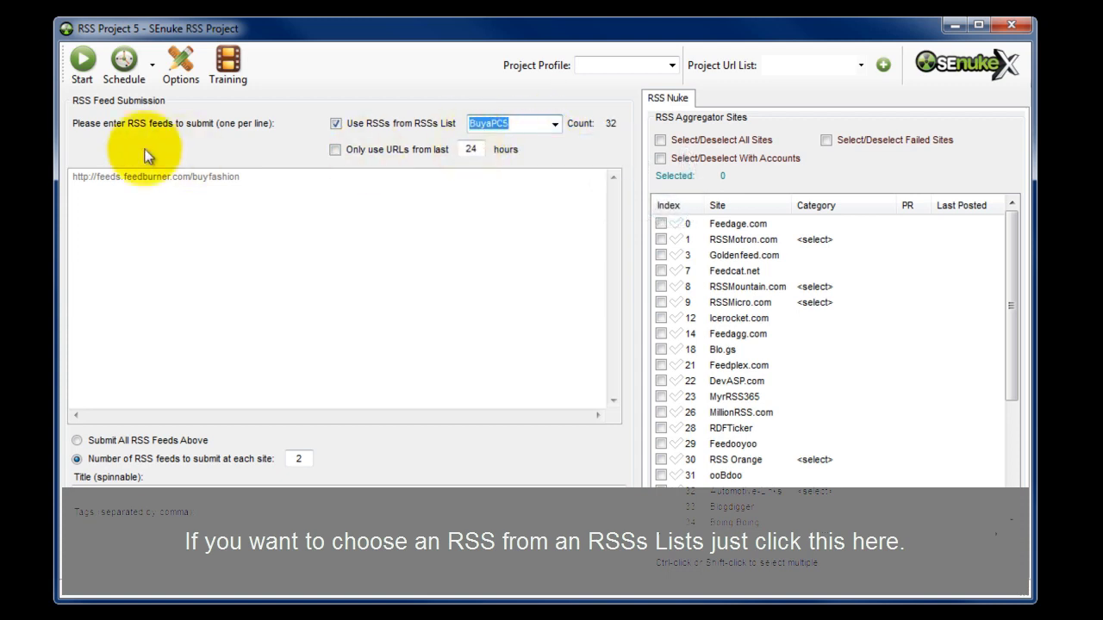
{"action": "left_click", "coordinate": [336, 124]}
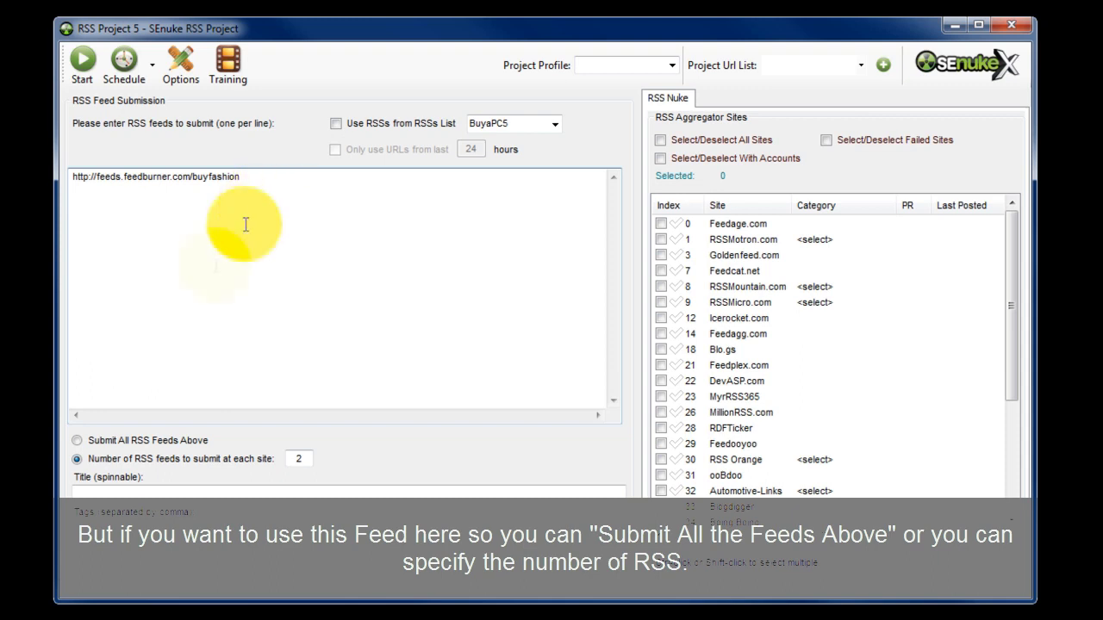
Step: Choose submitting a set number of feeds per site, with title "BuyFashion.org > Fashion Blog" and tags "buy, fashion, fashion site, today's fashion"
{"action": "left_click", "coordinate": [227, 445]}
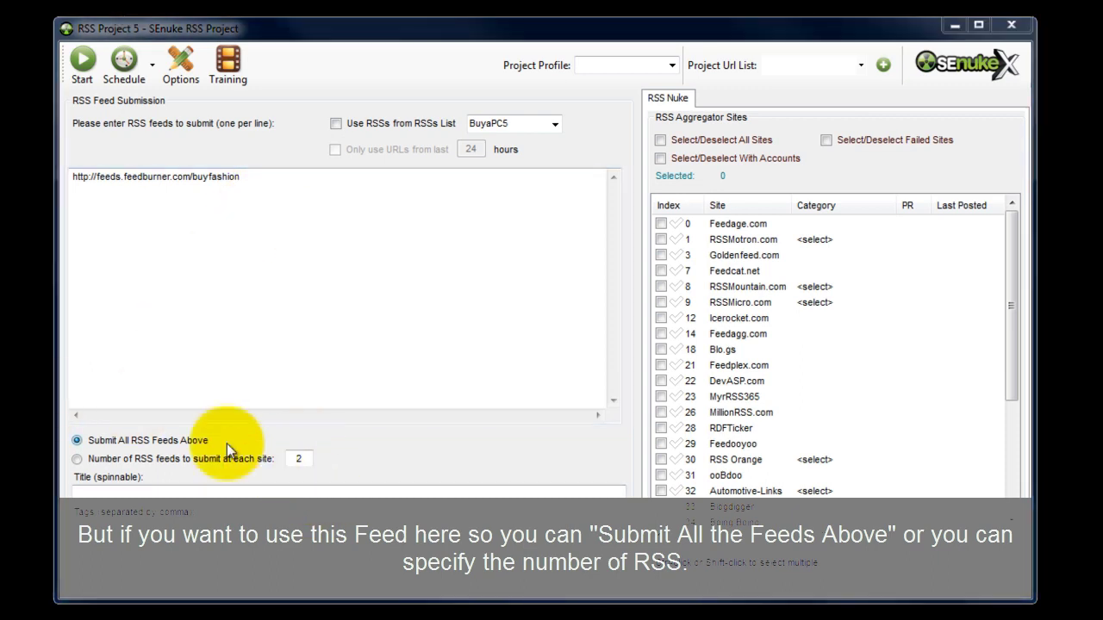
{"action": "left_click", "coordinate": [176, 459]}
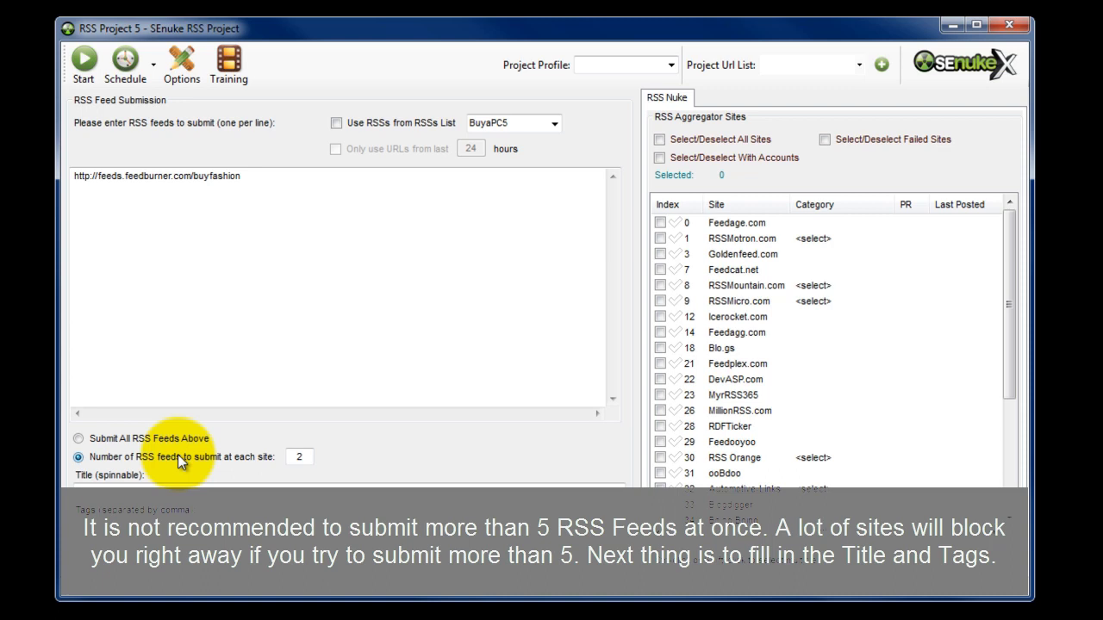
{"action": "left_click", "coordinate": [165, 484]}
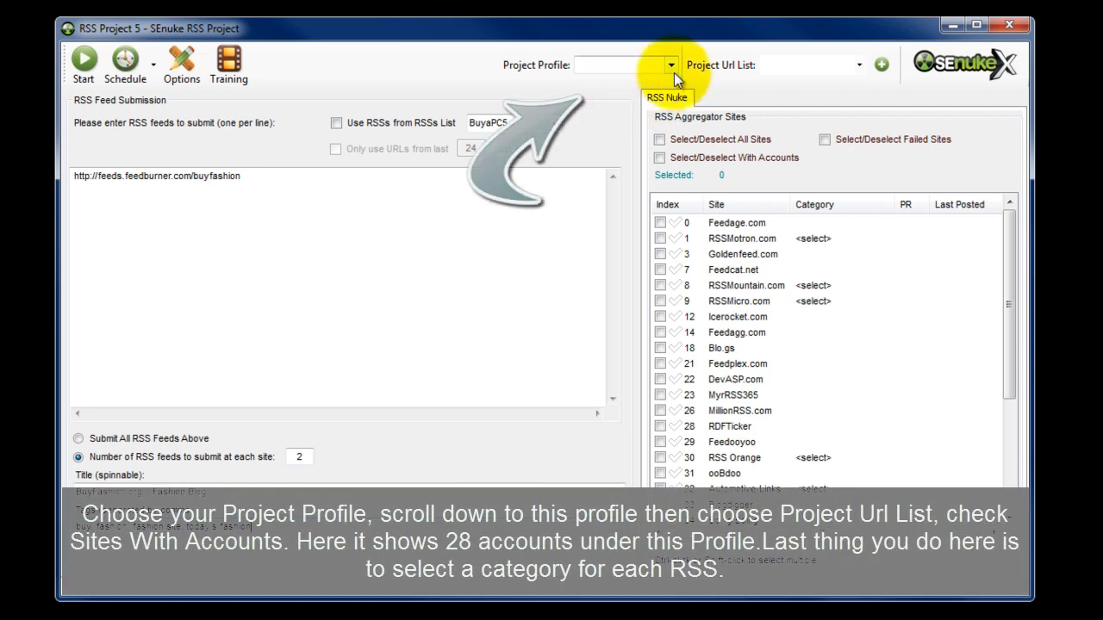
Step: Assign the V 001 profile as the project profile
{"action": "left_click", "coordinate": [671, 66]}
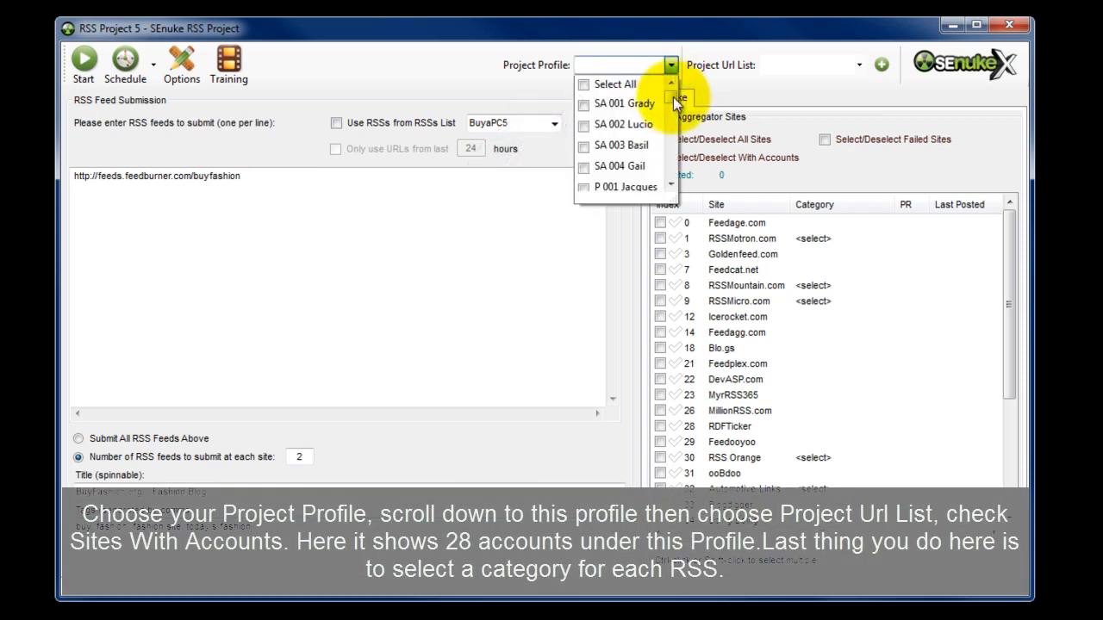
{"action": "left_click_drag", "start_coordinate": [675, 97], "coordinate": [675, 185]}
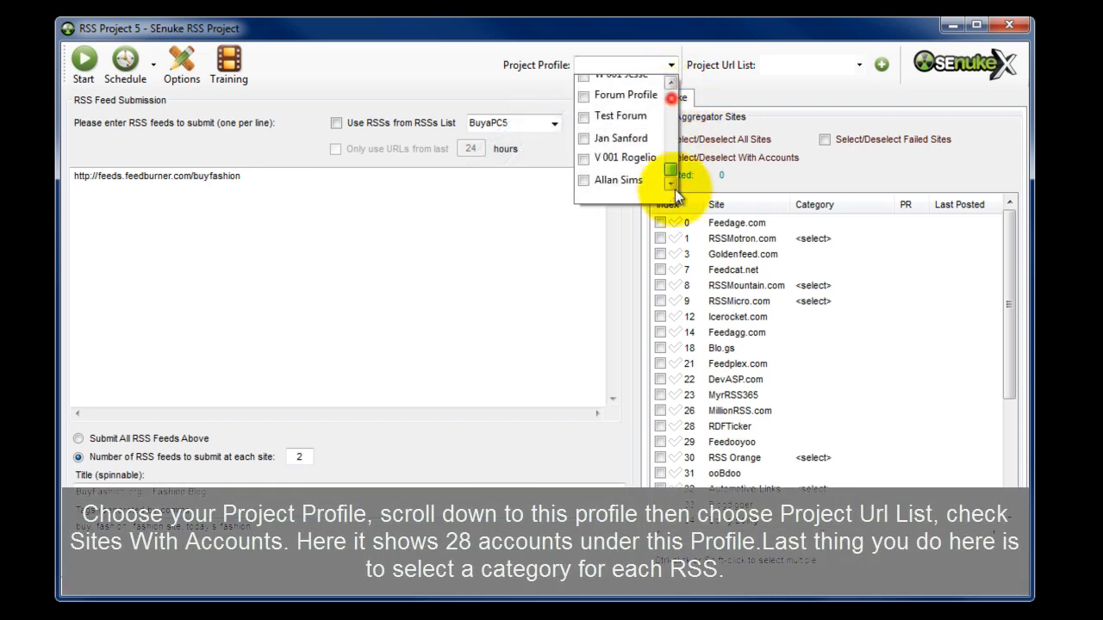
{"action": "left_click", "coordinate": [587, 164]}
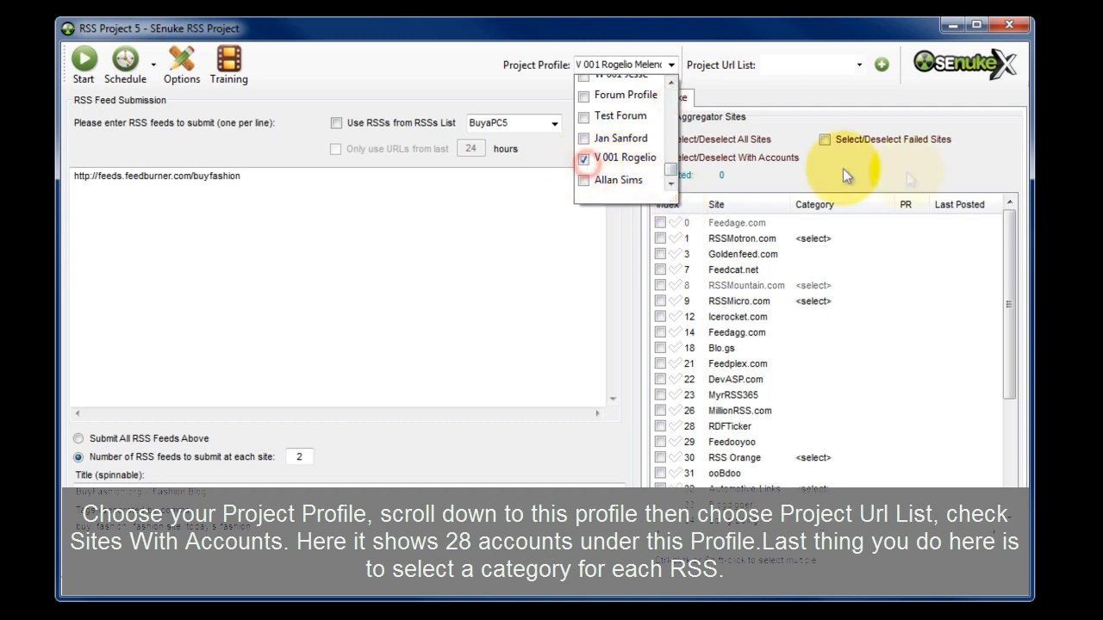
{"action": "left_click", "coordinate": [907, 171]}
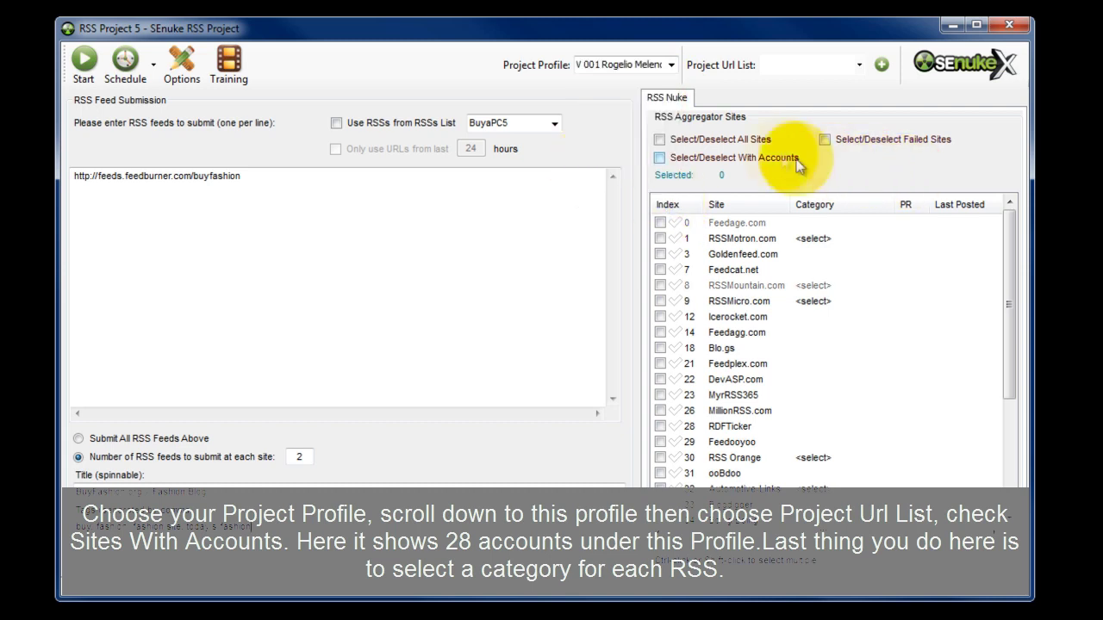
Step: Set the project URL list to BuyaPC5 and select all RSS aggregator sites with accounts
{"action": "left_click", "coordinate": [859, 65]}
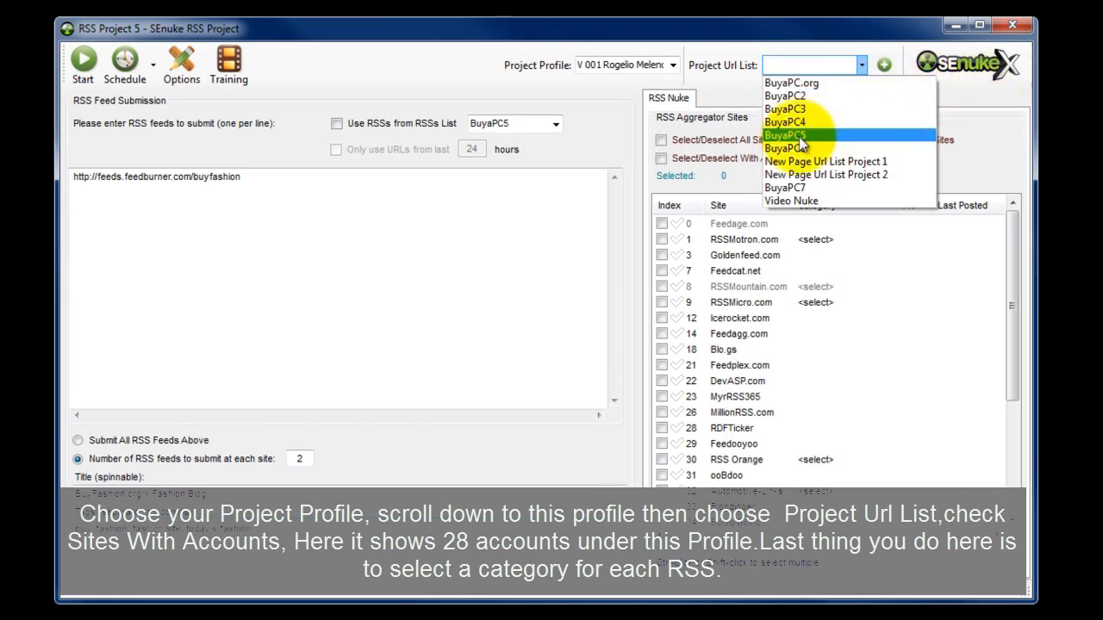
{"action": "left_click", "coordinate": [796, 138]}
{"action": "left_click", "coordinate": [660, 158]}
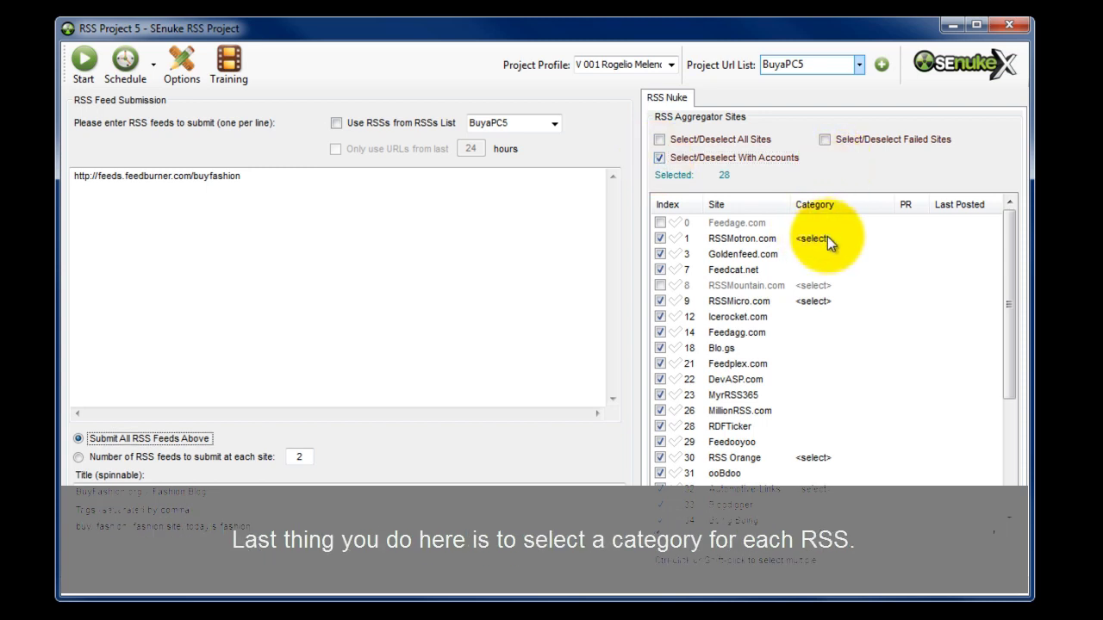
Step: Set the category of RSSMotron.com to Fashion
{"action": "left_click", "coordinate": [827, 238]}
{"action": "left_click", "coordinate": [827, 239]}
{"action": "left_click", "coordinate": [887, 237]}
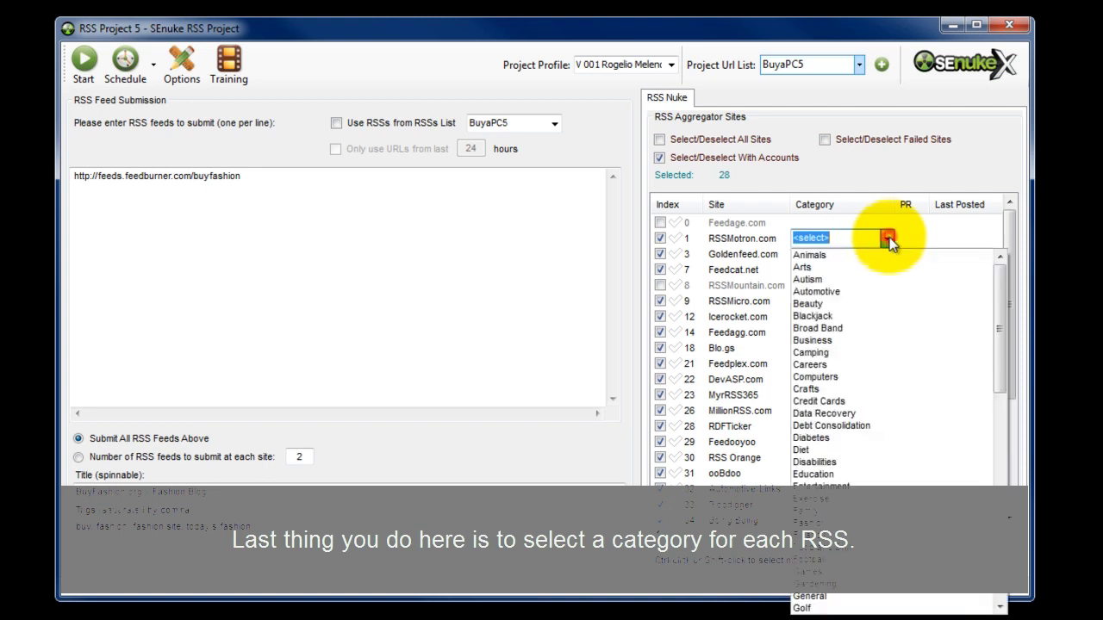
{"action": "left_click", "coordinate": [838, 173]}
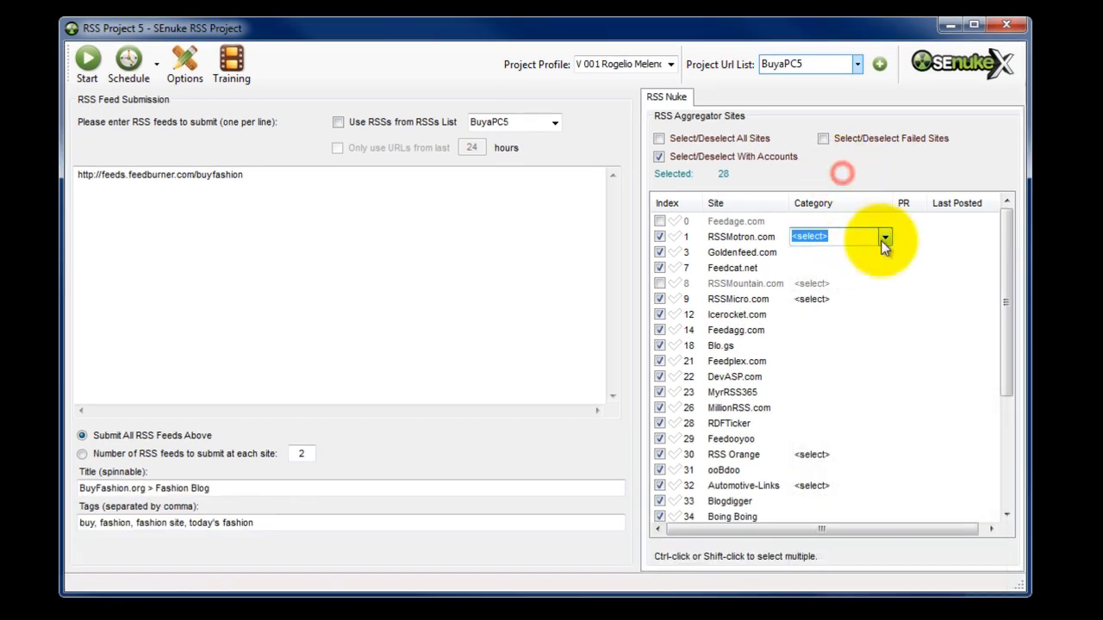
{"action": "left_click", "coordinate": [887, 239]}
{"action": "left_click", "coordinate": [831, 519]}
Step: Set the category of RSSMicro.com to Electronics and that of RSS Orange to Computers
{"action": "left_click", "coordinate": [818, 299]}
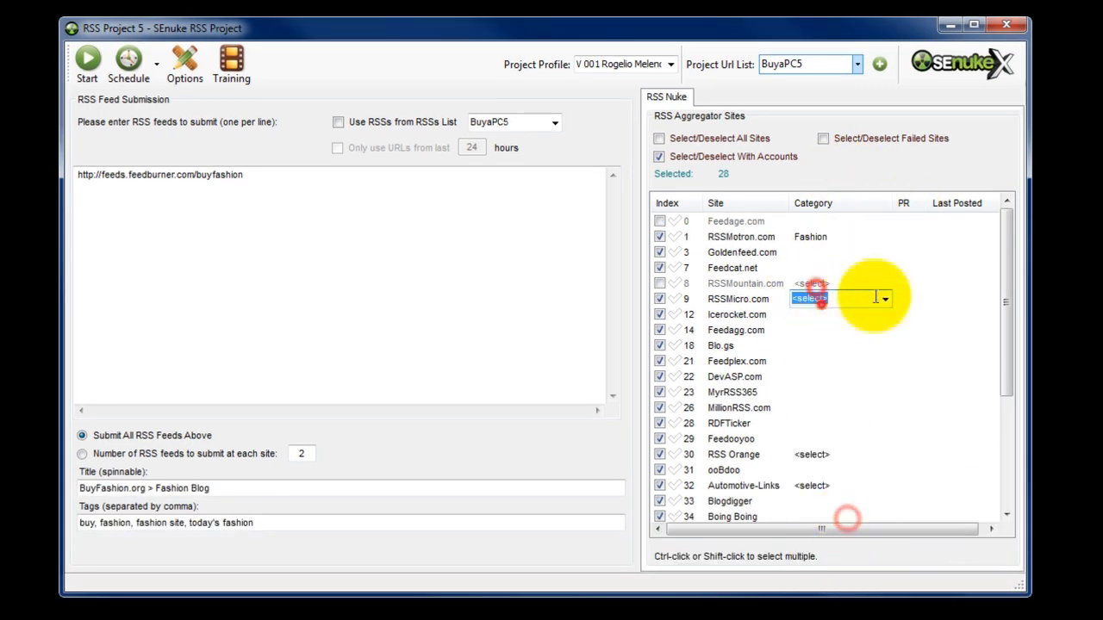
{"action": "left_click", "coordinate": [879, 299]}
{"action": "left_click", "coordinate": [885, 298]}
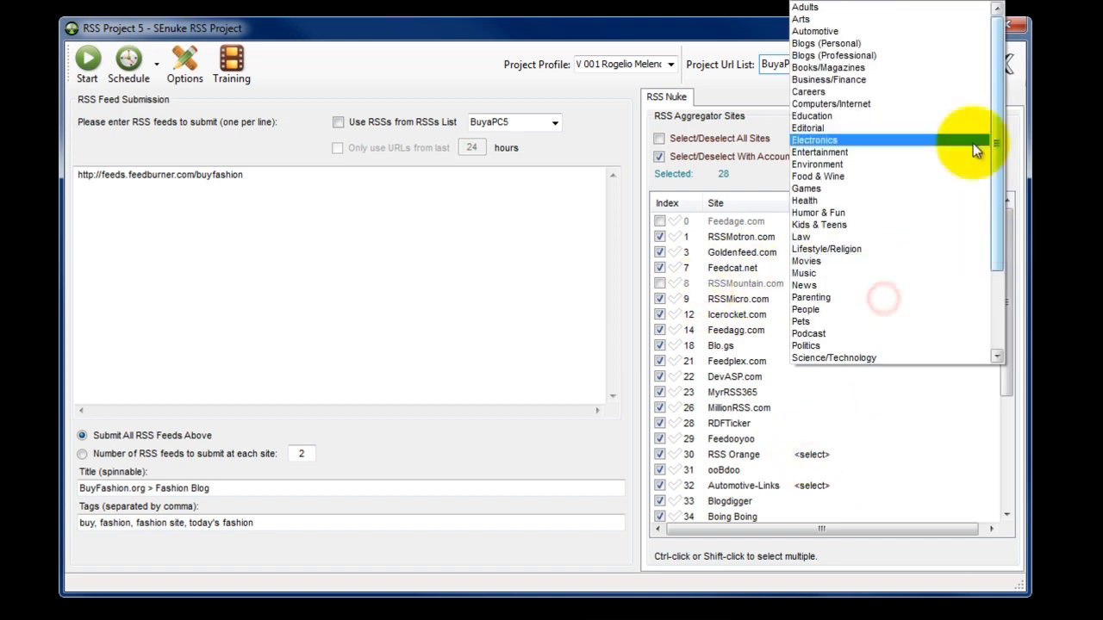
{"action": "left_click", "coordinate": [973, 143]}
{"action": "left_click", "coordinate": [837, 455]}
{"action": "left_click", "coordinate": [885, 455]}
{"action": "left_click", "coordinate": [896, 235]}
Step: Set the category of Automotive-Links to Automotive parts and choose a category for Moneyhighstreet.com
{"action": "scroll", "coordinate": [867, 333], "scroll_direction": "down", "scroll_amount": 4}
{"action": "left_click", "coordinate": [867, 330]}
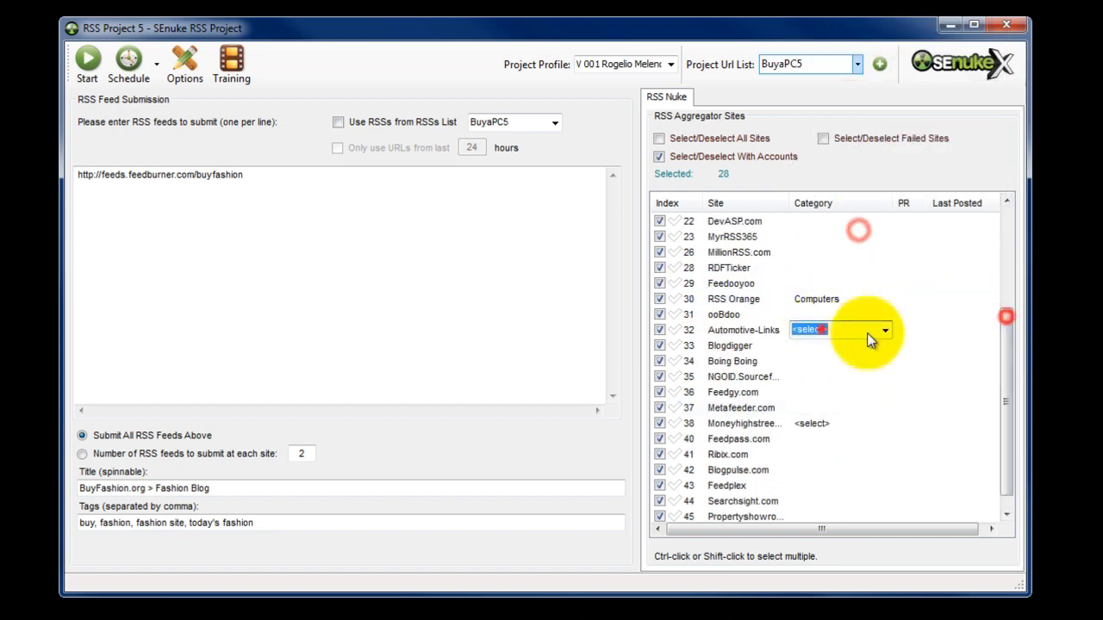
{"action": "left_click", "coordinate": [885, 330]}
{"action": "left_click", "coordinate": [900, 345]}
{"action": "left_click", "coordinate": [832, 423]}
{"action": "left_click", "coordinate": [887, 423]}
{"action": "left_click", "coordinate": [901, 473]}
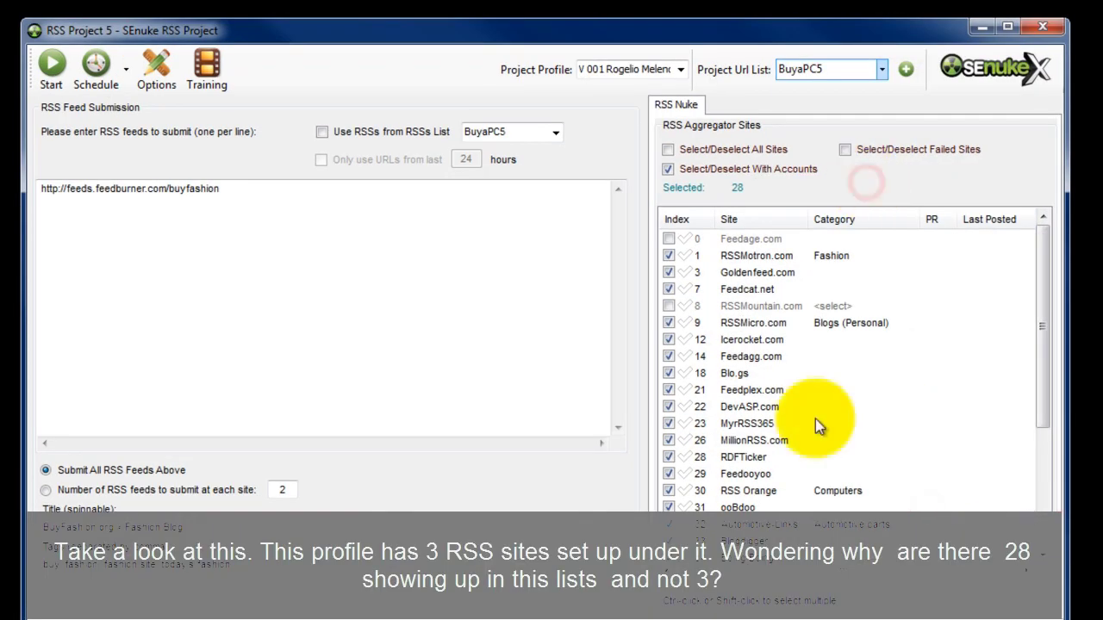
Step: Open the account list of the V 001 profile from the main SEnuke X window and minimize that main window
{"action": "left_click", "coordinate": [783, 578]}
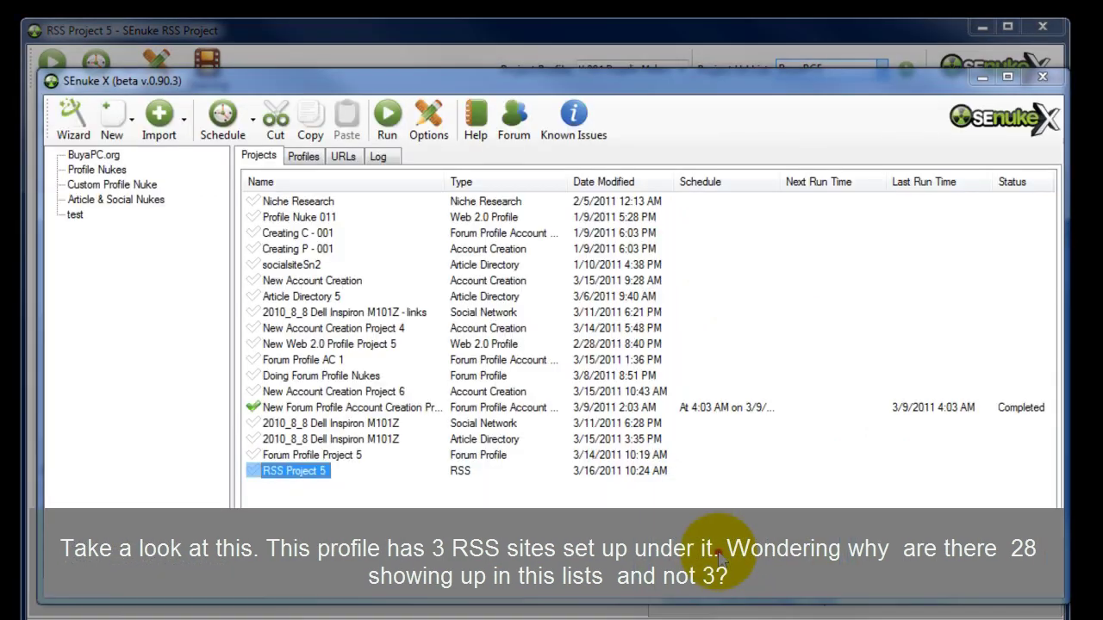
{"action": "left_click", "coordinate": [301, 156]}
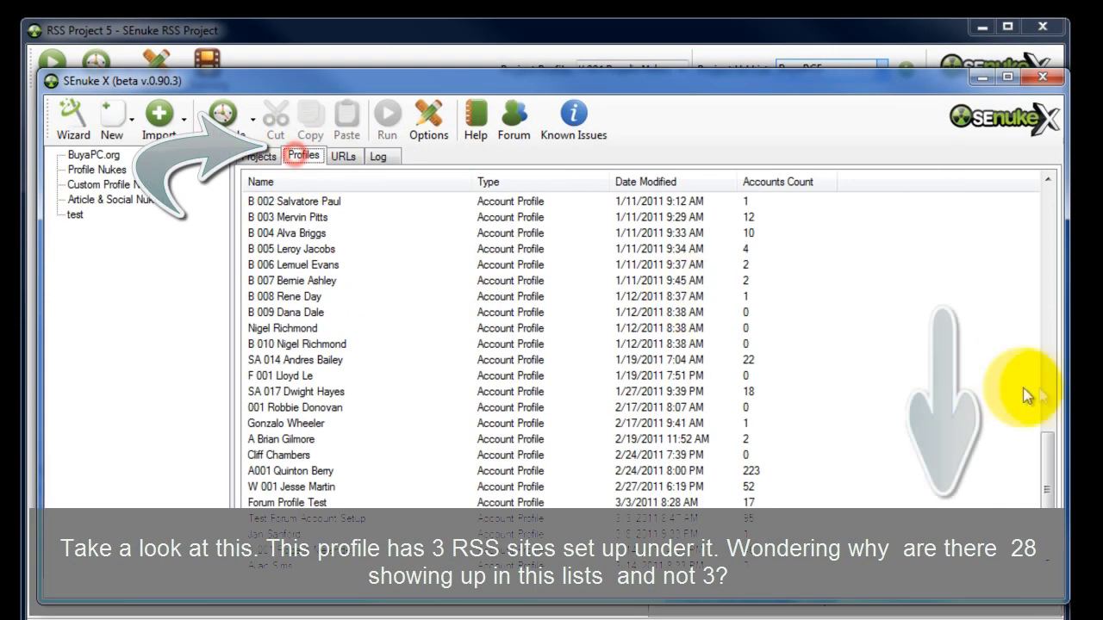
{"action": "scroll", "coordinate": [1046, 471], "scroll_direction": "down", "scroll_amount": 1}
{"action": "double_click", "coordinate": [297, 534]}
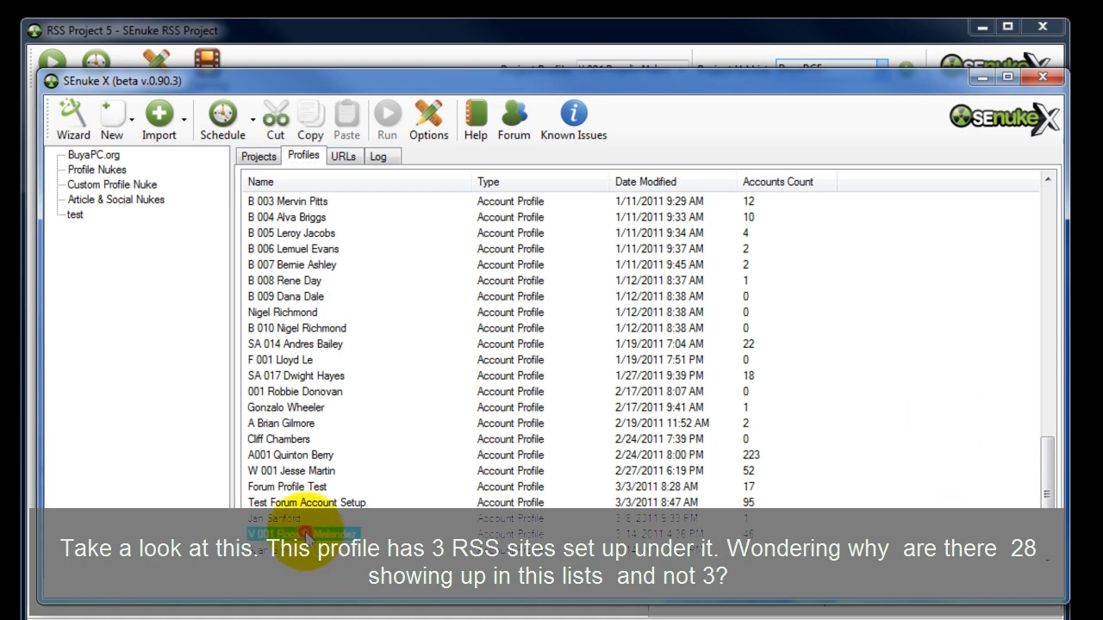
{"action": "left_click", "coordinate": [988, 79]}
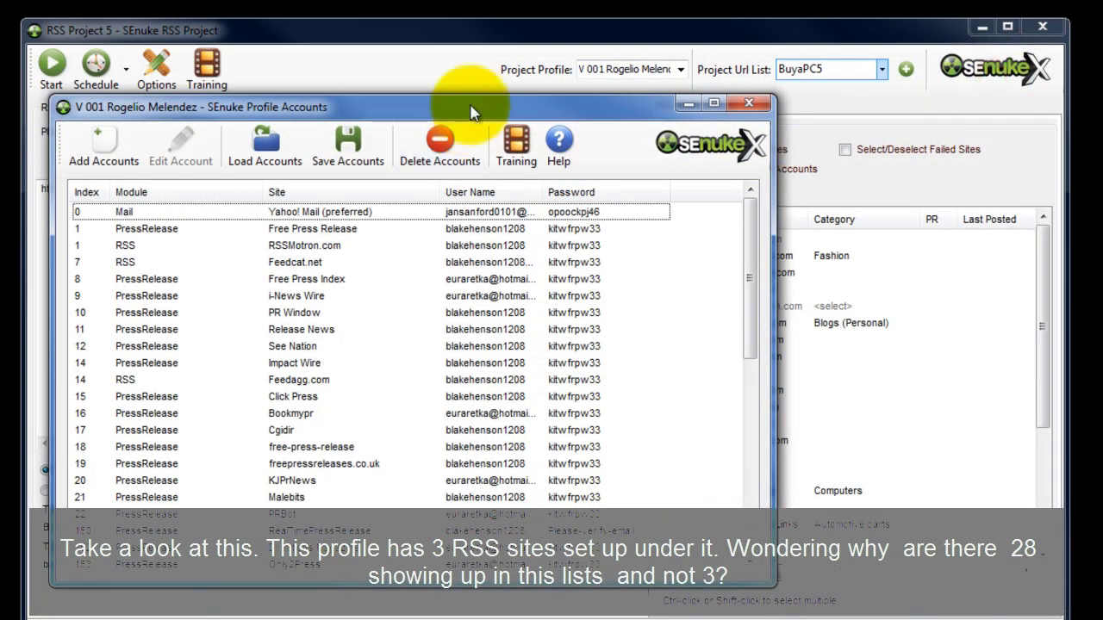
Step: Examine which RSS sites have accounts in the V 001 profile, checking RSSMotron.com, Feedcat.net and Feedagg.com, and close the accounts window
{"action": "left_click_drag", "start_coordinate": [412, 104], "coordinate": [509, 73]}
{"action": "scroll", "coordinate": [918, 293], "scroll_direction": "down", "scroll_amount": 3}
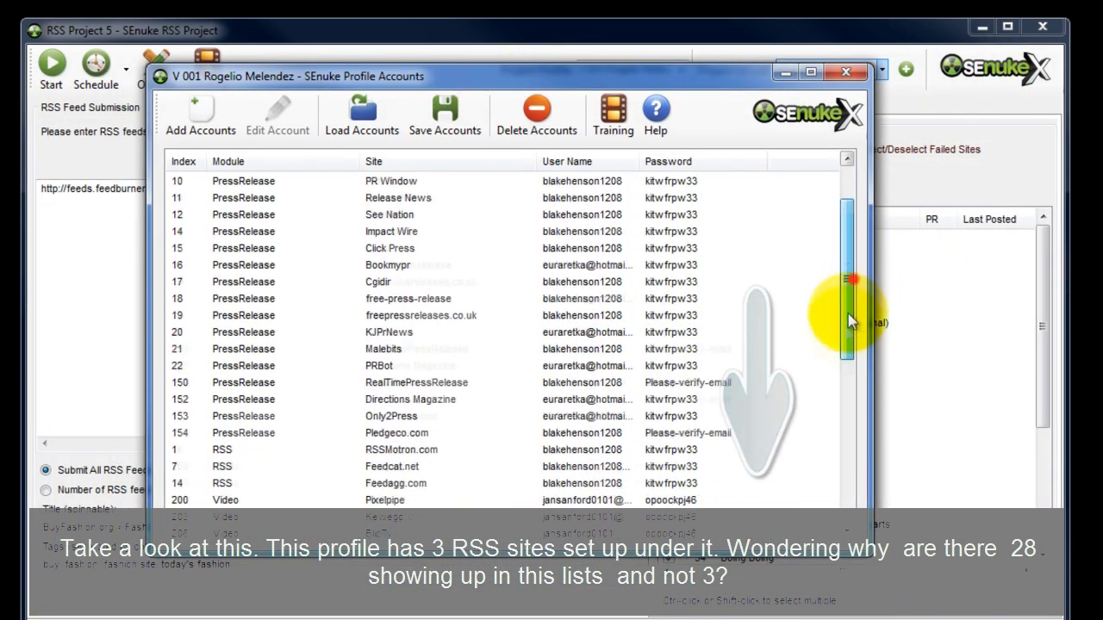
{"action": "left_click", "coordinate": [236, 352]}
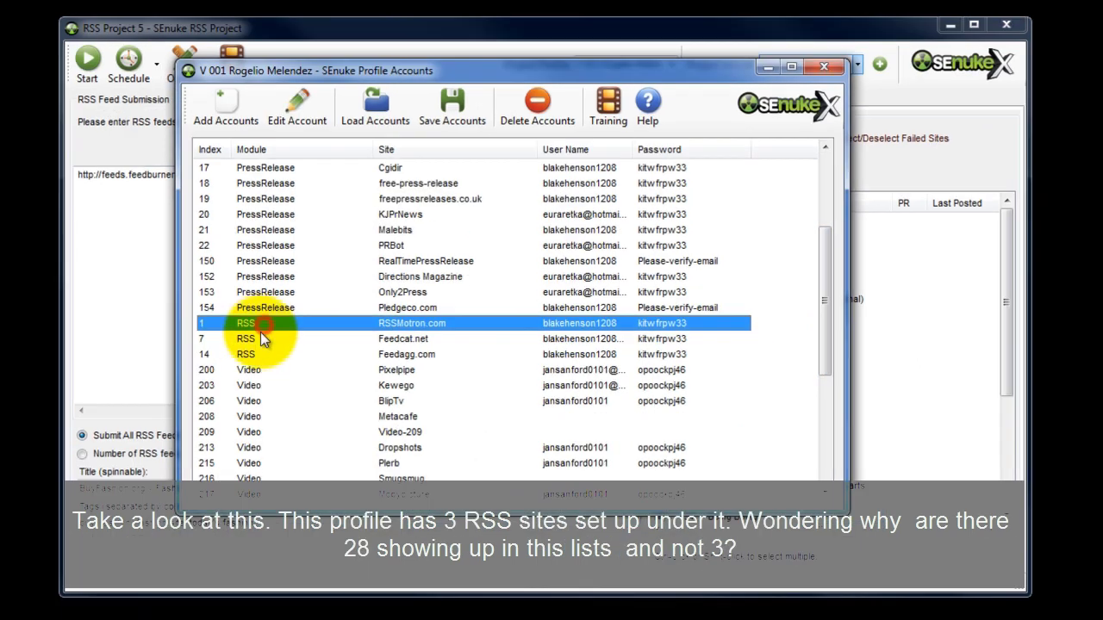
{"action": "left_click", "coordinate": [236, 367]}
{"action": "left_click", "coordinate": [260, 354]}
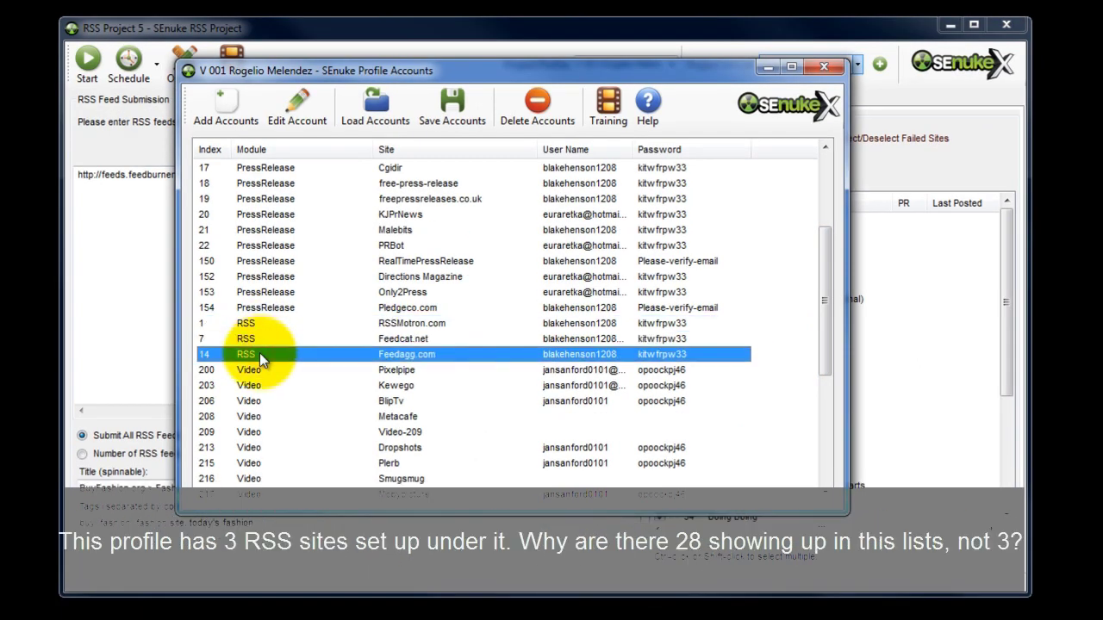
{"action": "key", "text": "Escape"}
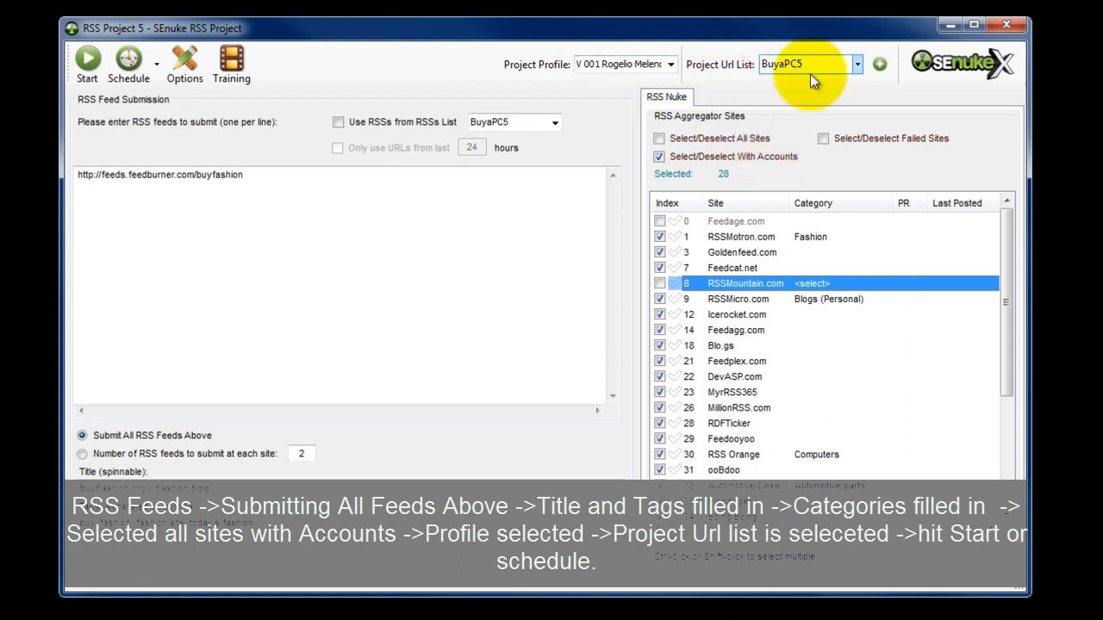
Step: Start the RSS feed submission and look through the submission report's results for each site
{"action": "left_click", "coordinate": [86, 67]}
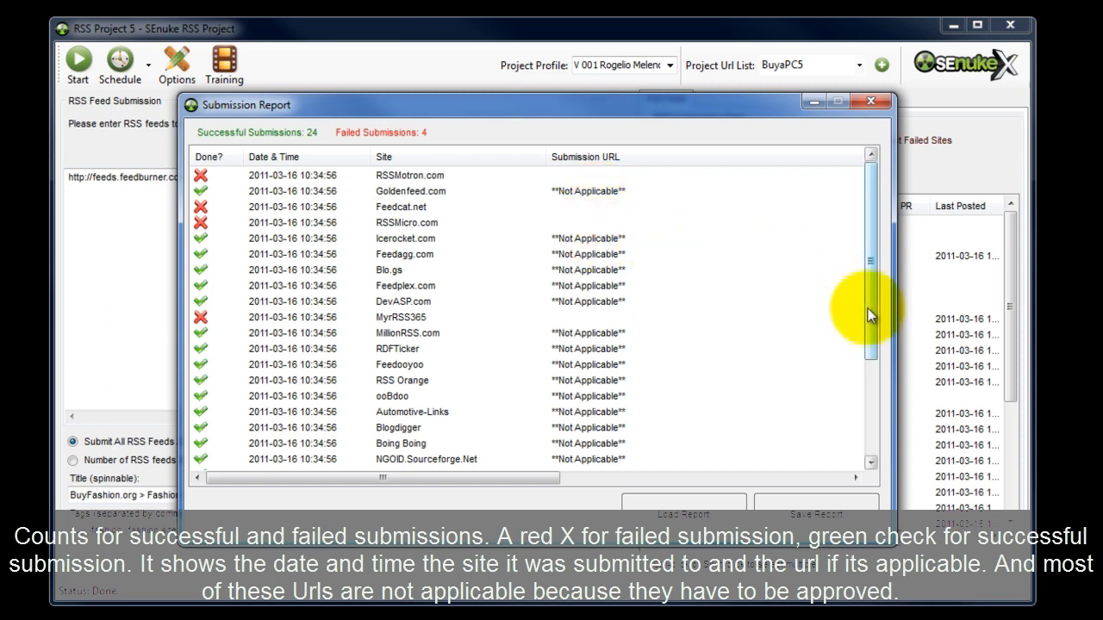
{"action": "left_click_drag", "start_coordinate": [868, 309], "coordinate": [822, 216]}
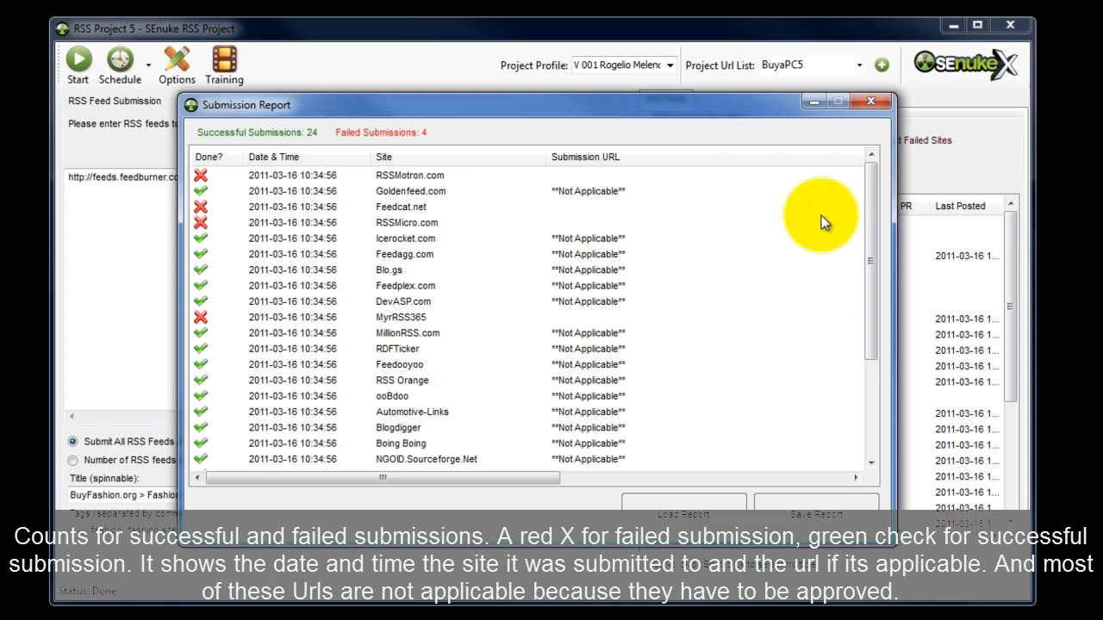
{"action": "left_click_drag", "start_coordinate": [870, 304], "coordinate": [872, 424]}
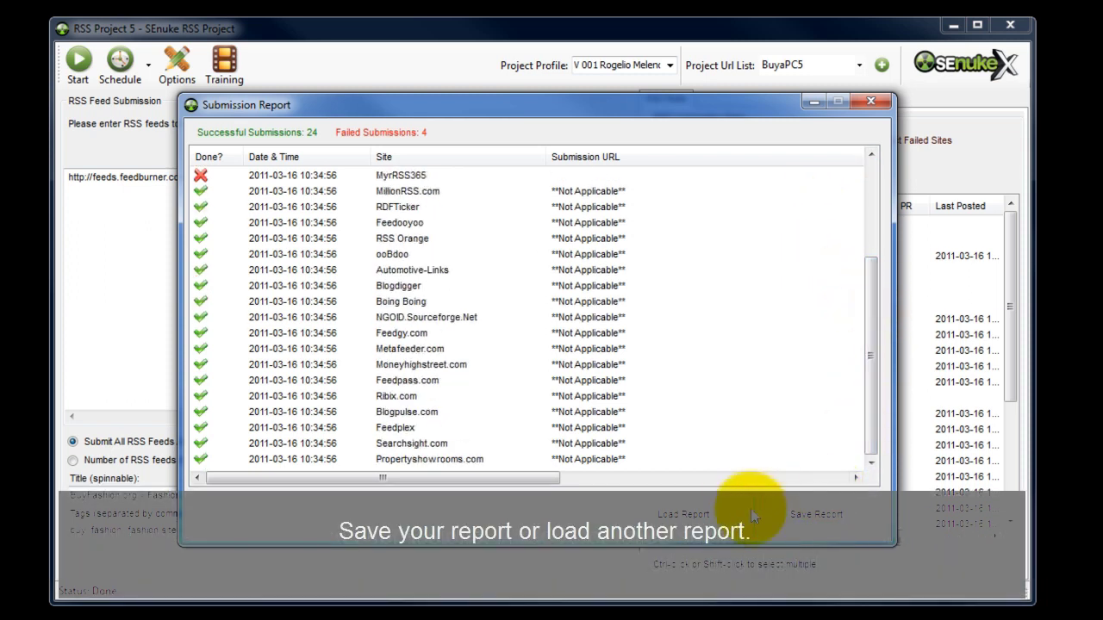
Step: View the dialogs for saving and loading a submission report, cancel both, and close the report
{"action": "left_click", "coordinate": [811, 523]}
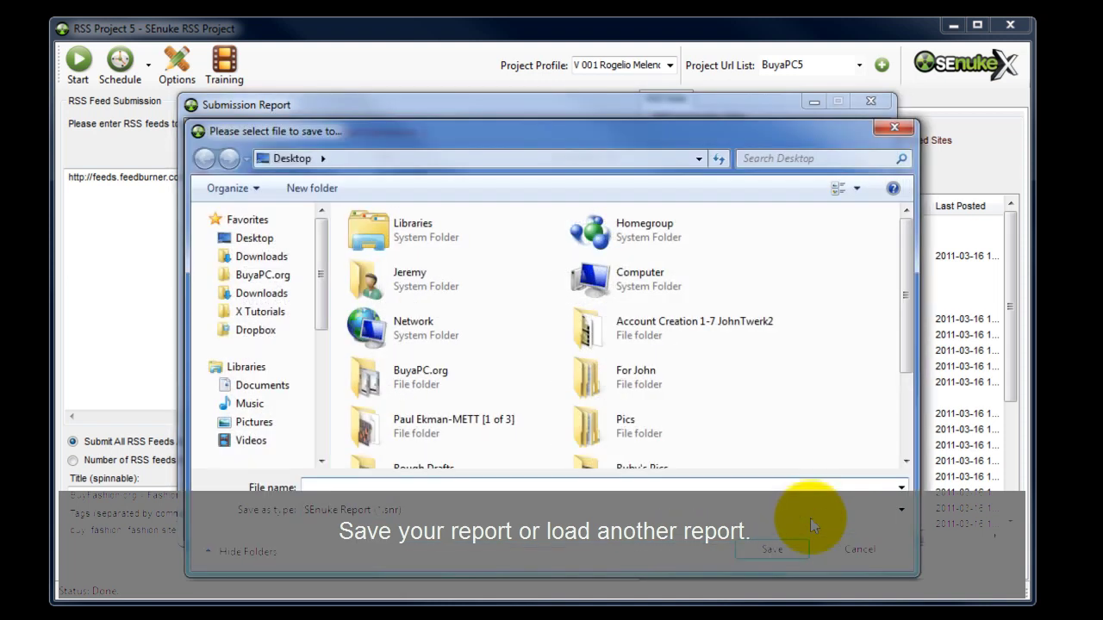
{"action": "left_click", "coordinate": [855, 548]}
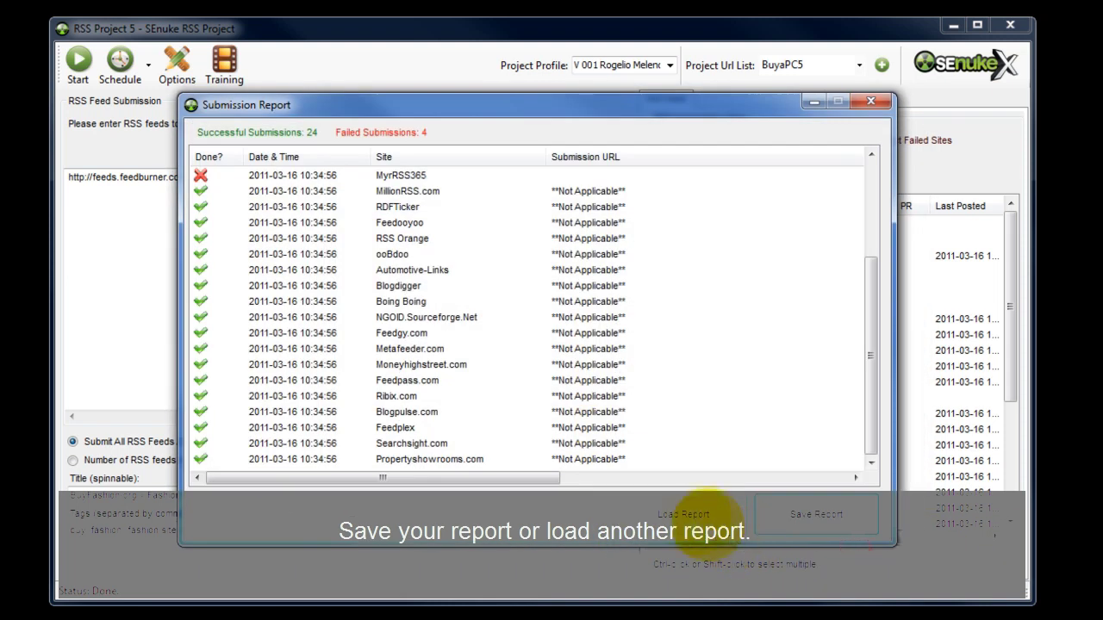
{"action": "left_click", "coordinate": [702, 517]}
{"action": "left_click", "coordinate": [855, 548]}
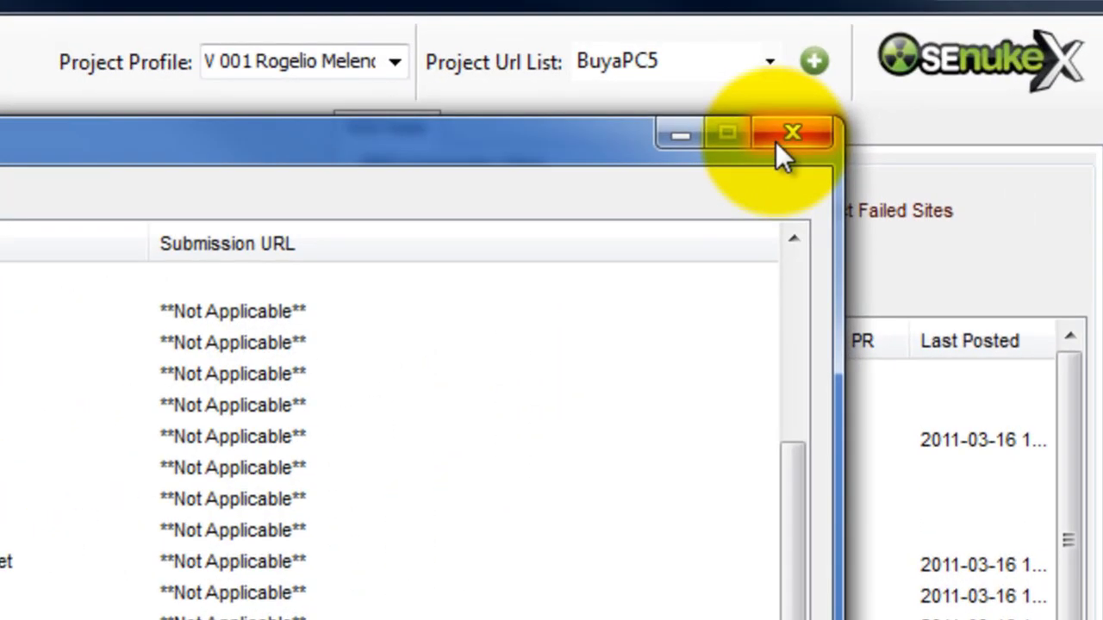
{"action": "left_click", "coordinate": [775, 142]}
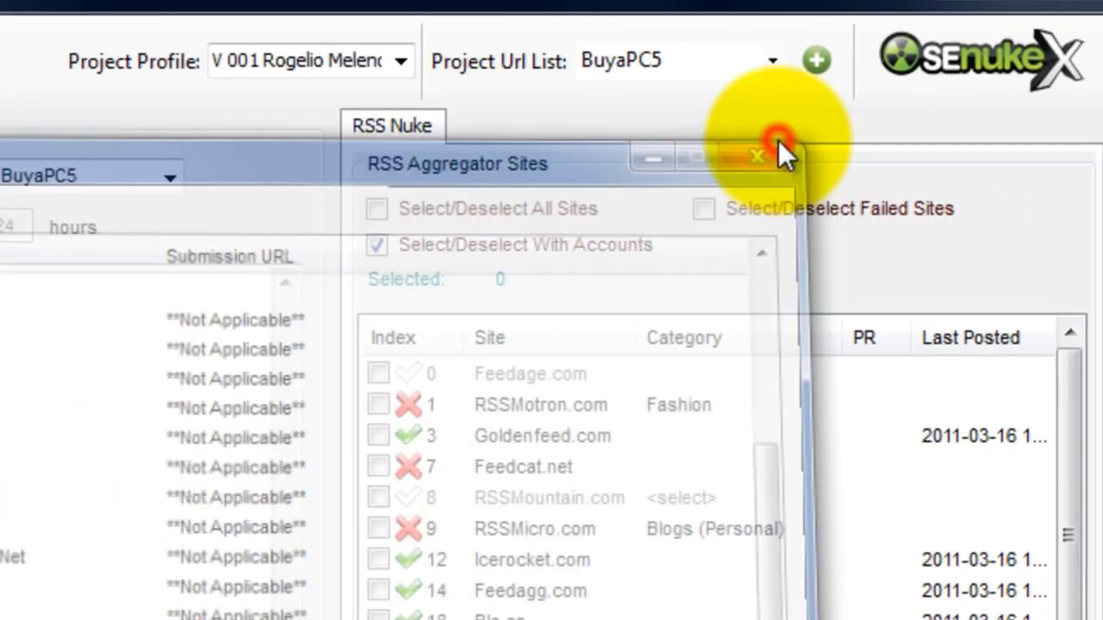